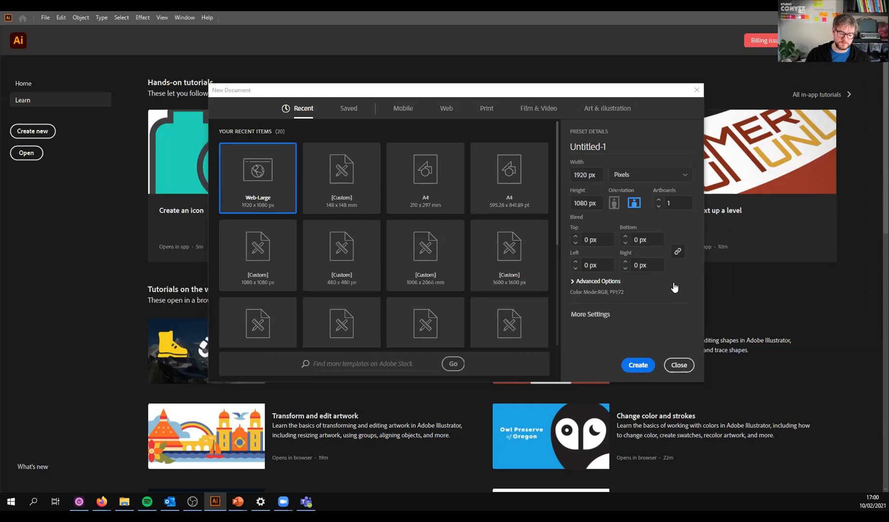
# Step: Create a new document from the Web-Large preset, 1920 x 1080 px, with RGB Color as its color mode
pyautogui.click(576, 282)
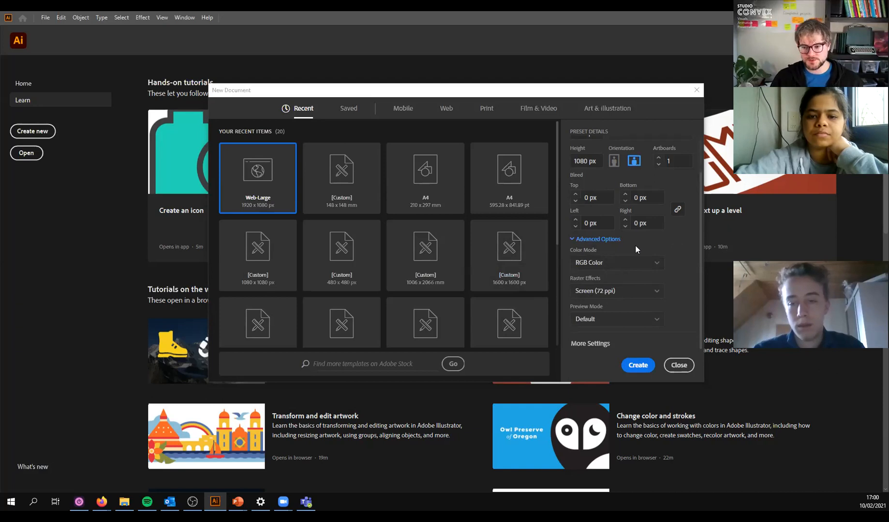
pyautogui.click(642, 267)
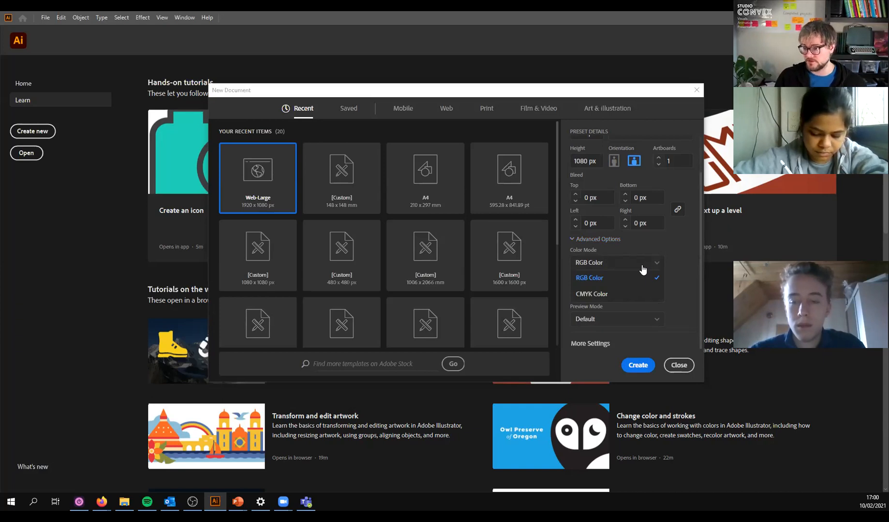
pyautogui.click(626, 278)
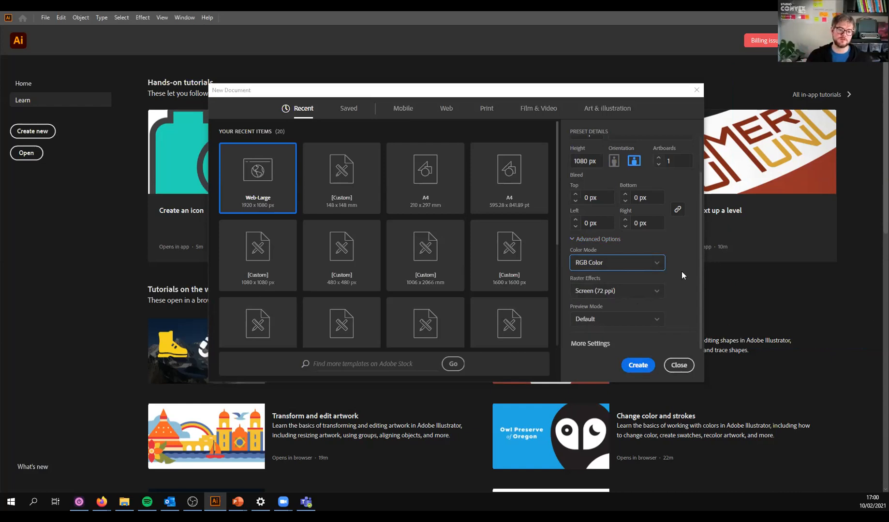
pyautogui.moveTo(698, 248); pyautogui.dragTo(699, 284)
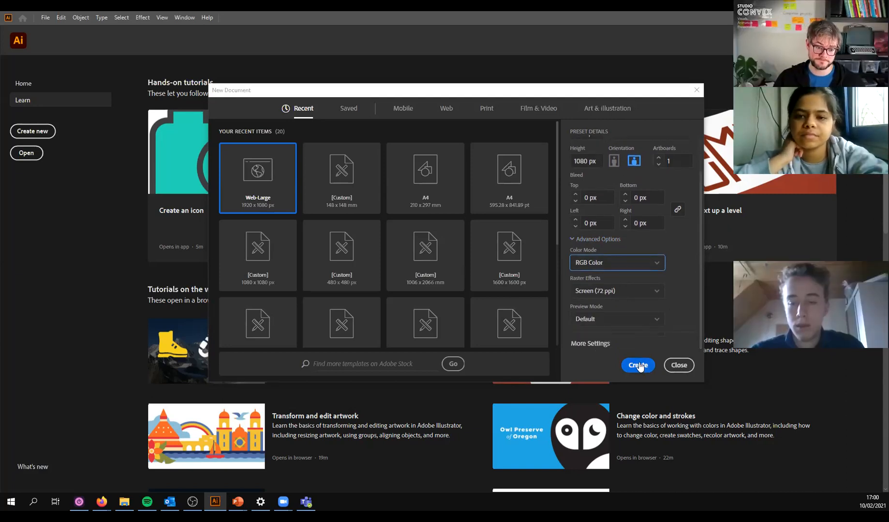
pyautogui.scroll(2, 676, 301)
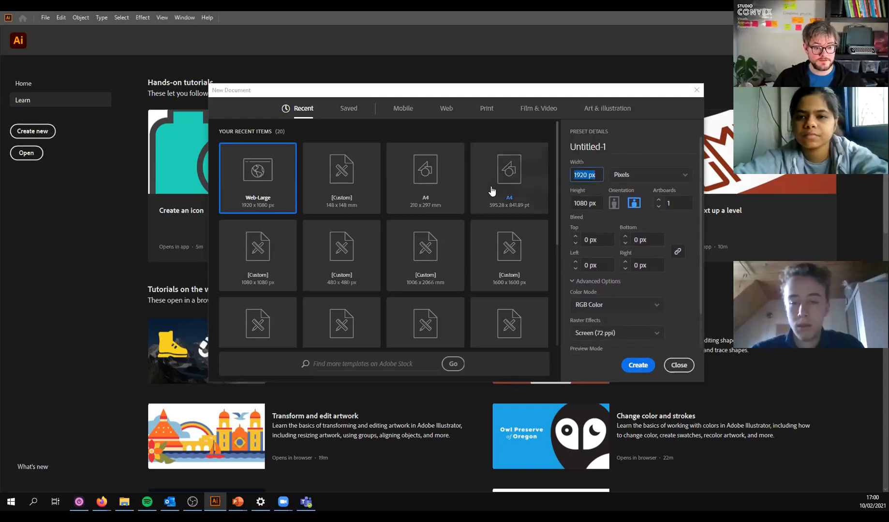
pyautogui.press('Return')
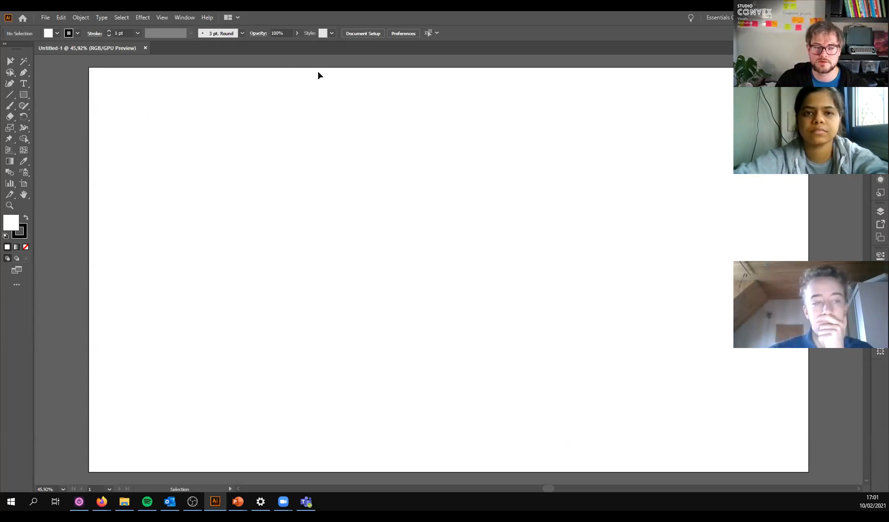
# Step: Check the available workspaces and which one is active, without switching to another
pyautogui.click(187, 18)
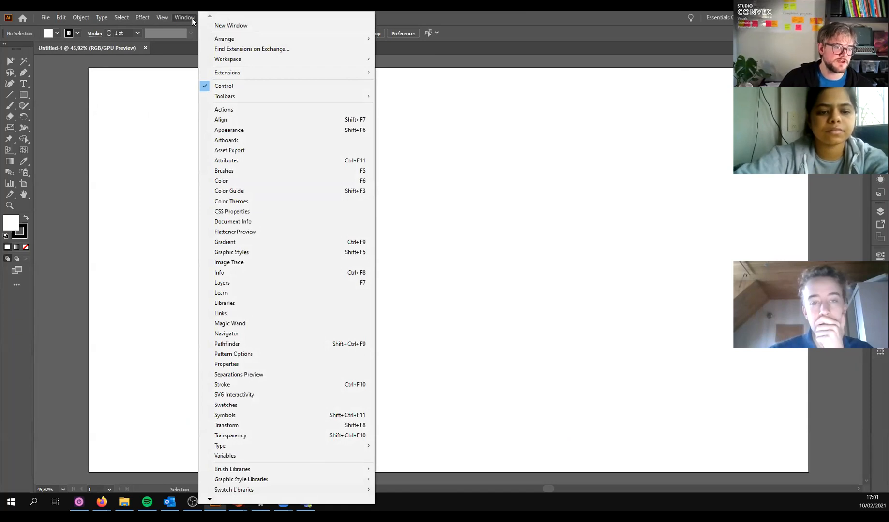
pyautogui.moveTo(255, 63)
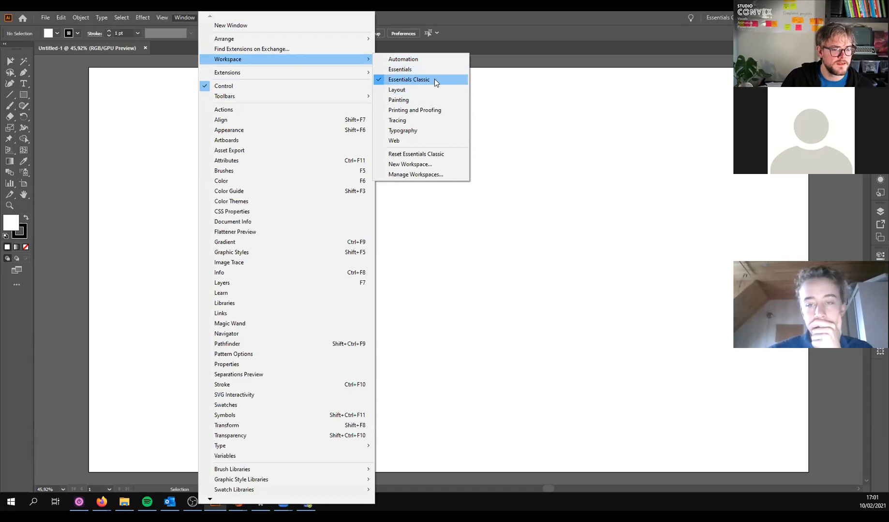
pyautogui.click(527, 88)
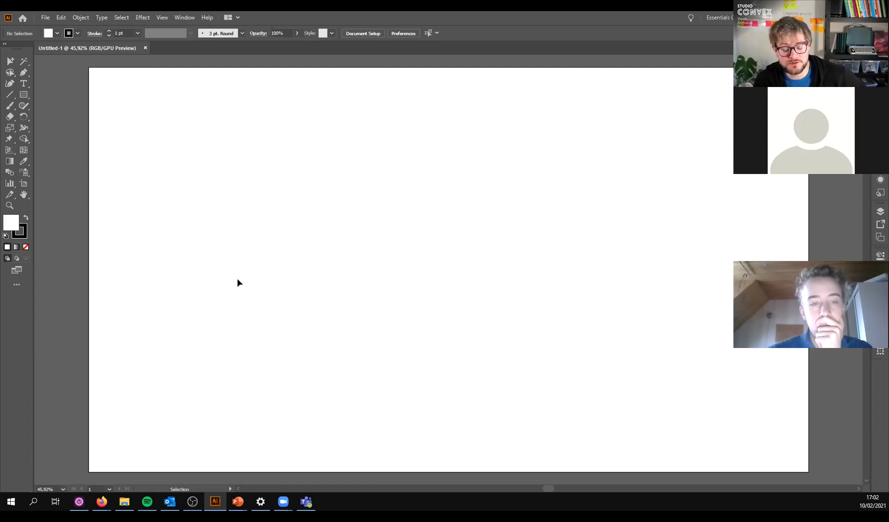
pyautogui.press('space')
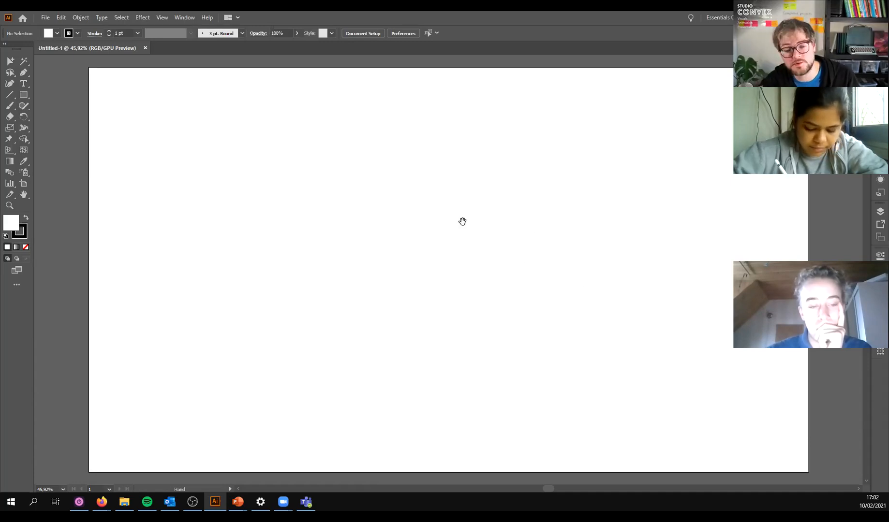
pyautogui.moveTo(272, 202); pyautogui.dragTo(383, 182)
pyautogui.press('z')
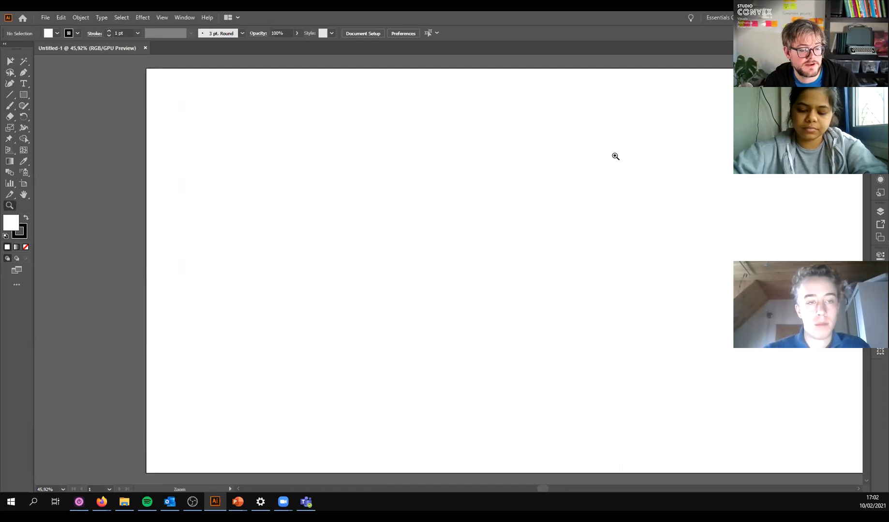
pyautogui.press('v')
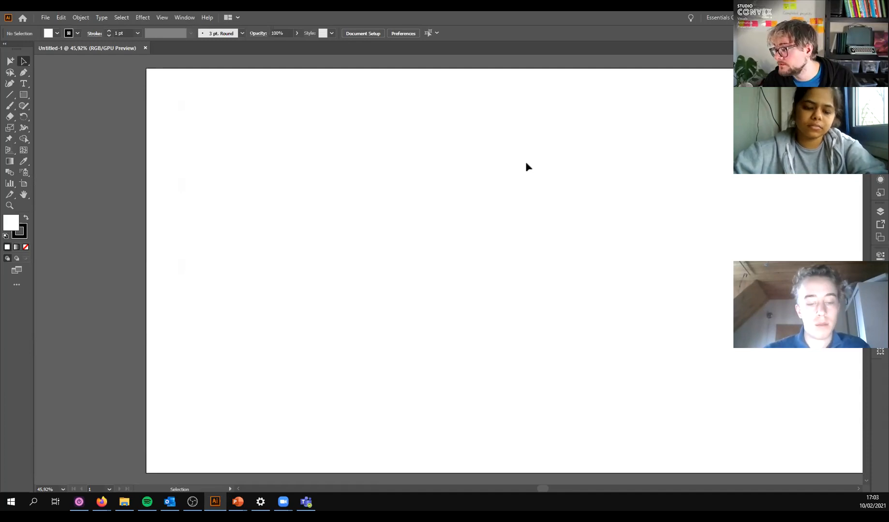
pyautogui.click(25, 61)
pyautogui.moveTo(336, 115); pyautogui.dragTo(629, 321)
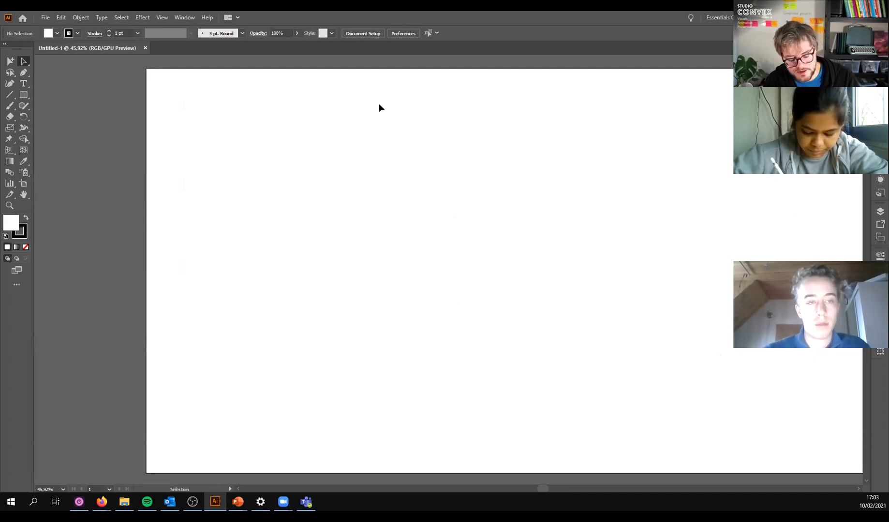
# Step: Inspect the blank artboard at several magnifications, ending with the whole artboard in view at 33.33%
pyautogui.press('z')
pyautogui.click(608, 129)
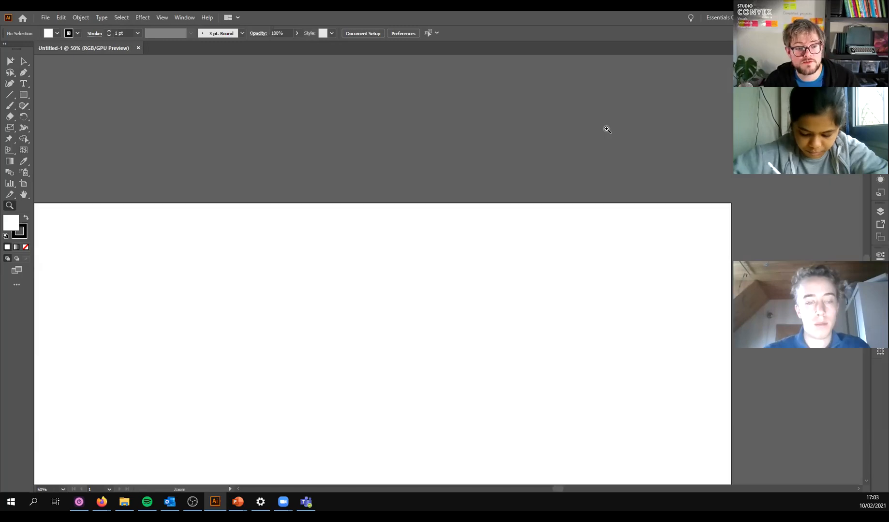
pyautogui.click(489, 245)
pyautogui.click(508, 228)
pyautogui.click(516, 284)
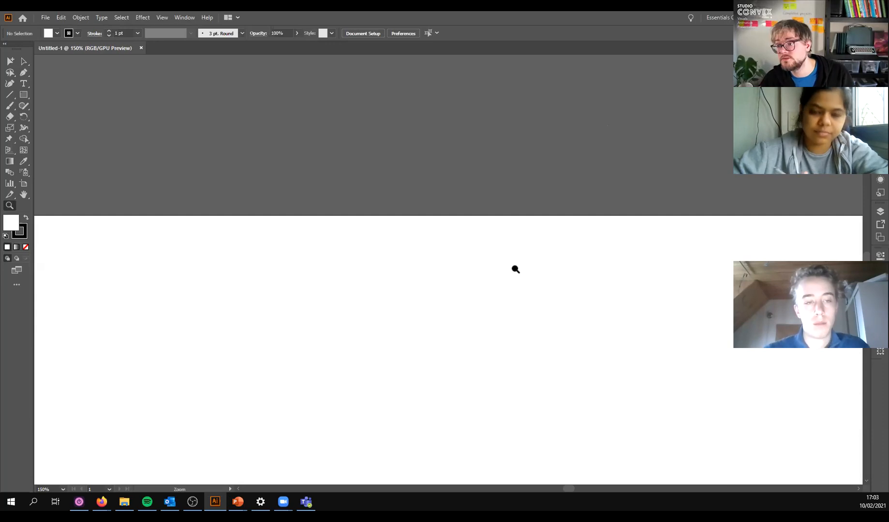
pyautogui.keyDown('alt'); pyautogui.click(515, 268); pyautogui.keyUp('alt')
pyautogui.keyDown('alt'); pyautogui.click(515, 268); pyautogui.keyUp('alt')
pyautogui.keyDown('alt'); pyautogui.click(514, 268); pyautogui.keyUp('alt')
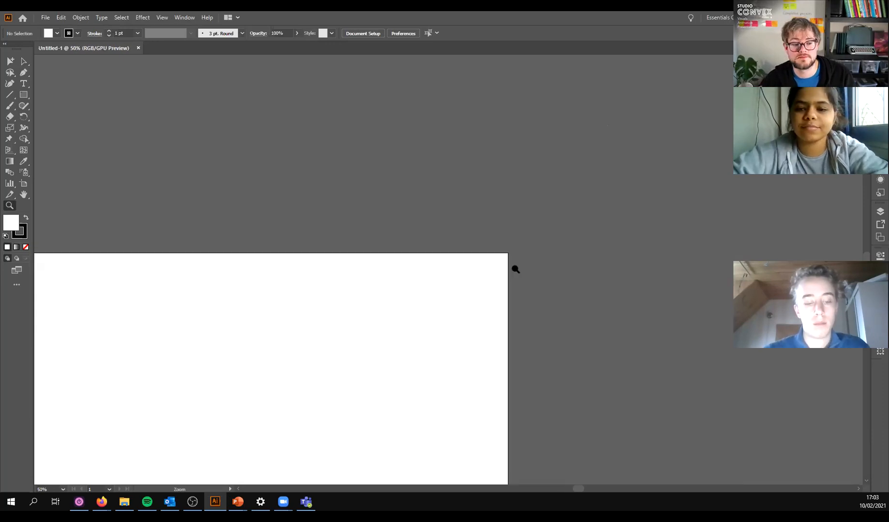
pyautogui.keyDown('alt'); pyautogui.click(484, 275); pyautogui.keyUp('alt')
pyautogui.moveTo(310, 305); pyautogui.dragTo(596, 173)
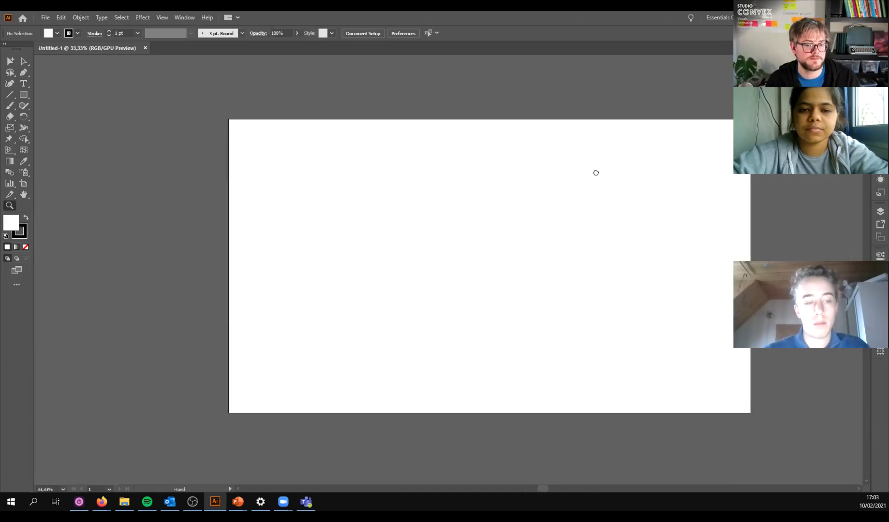
pyautogui.moveTo(437, 187); pyautogui.dragTo(368, 203)
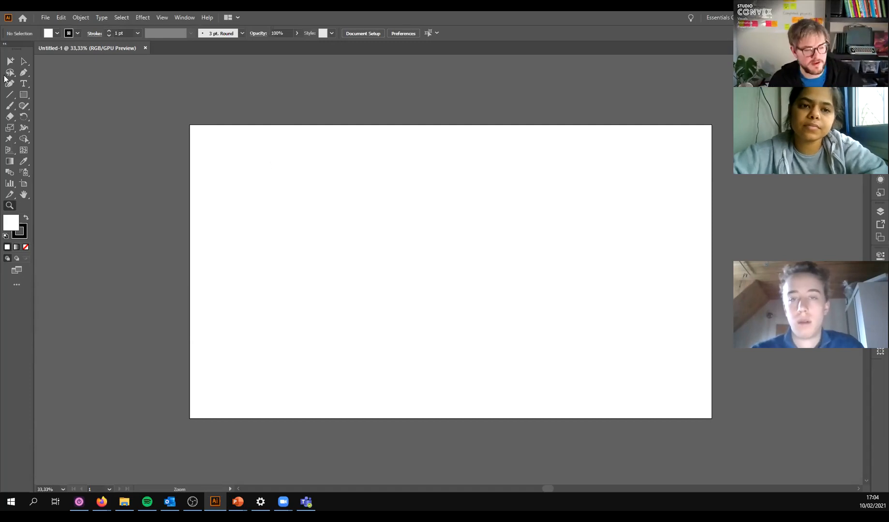
# Step: Create an area type frame with placeholder lorem ipsum text, starting near the artboard's upper-left corner
pyautogui.click(23, 84)
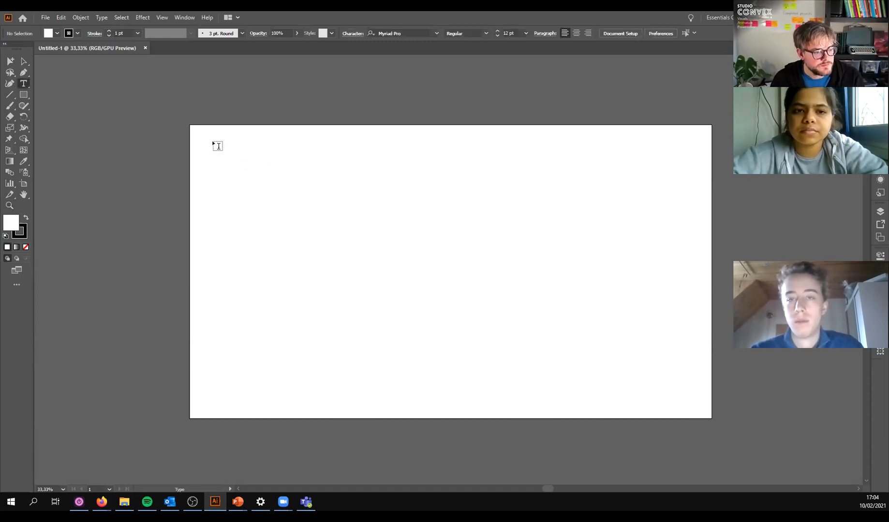
pyautogui.moveTo(213, 142); pyautogui.dragTo(474, 249)
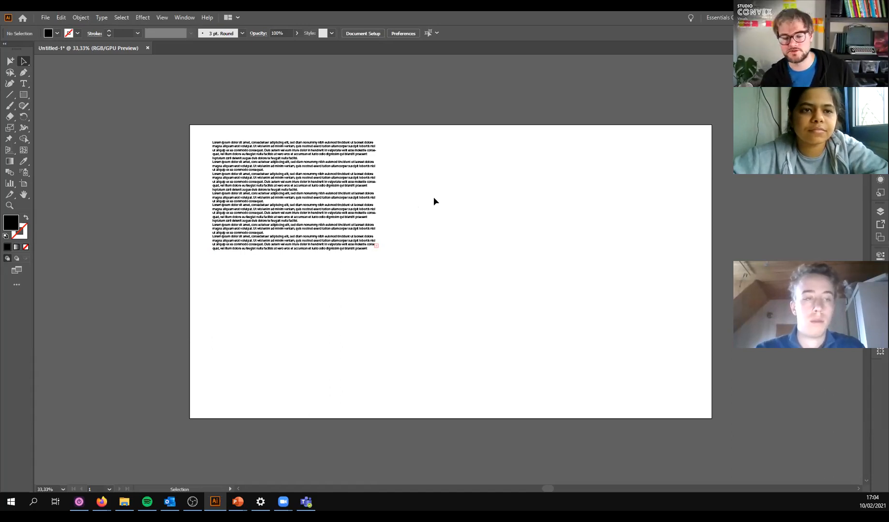
# Step: Select the opening words "Lorem ipsum dolor sit amet," inside the text frame, and then deselect everything
pyautogui.press('z')
pyautogui.moveTo(293, 193); pyautogui.dragTo(438, 307)
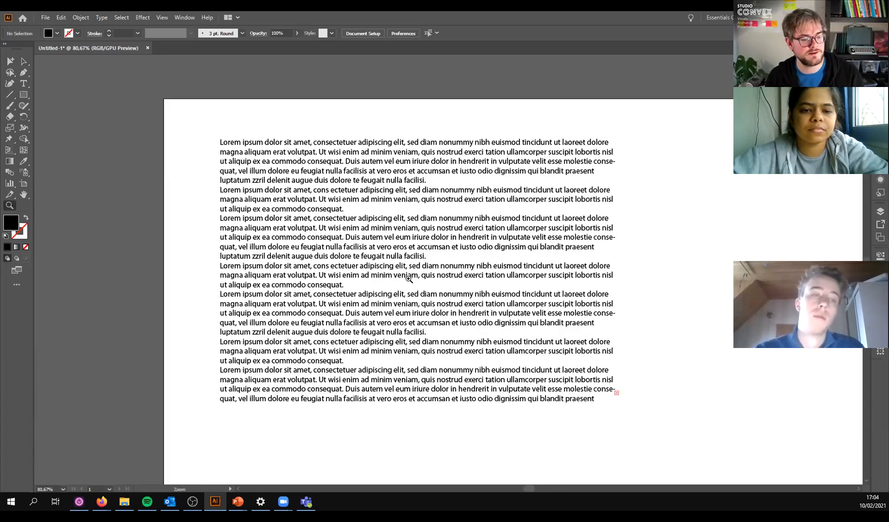
pyautogui.press('t')
pyautogui.moveTo(220, 141); pyautogui.dragTo(312, 143)
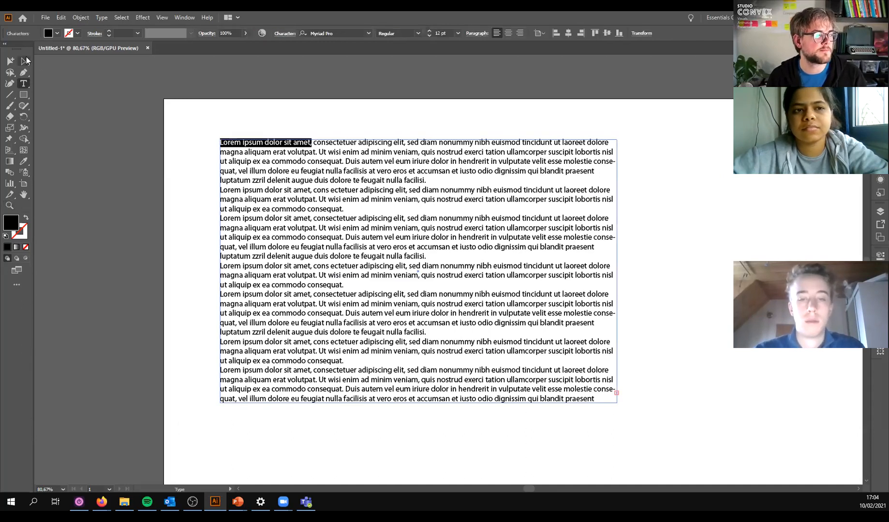
pyautogui.click(25, 61)
pyautogui.click(679, 246)
# Step: Select the whole lorem ipsum text block, change its fill color to magenta, and deselect it
pyautogui.moveTo(714, 311); pyautogui.dragTo(641, 264)
pyautogui.click(389, 111)
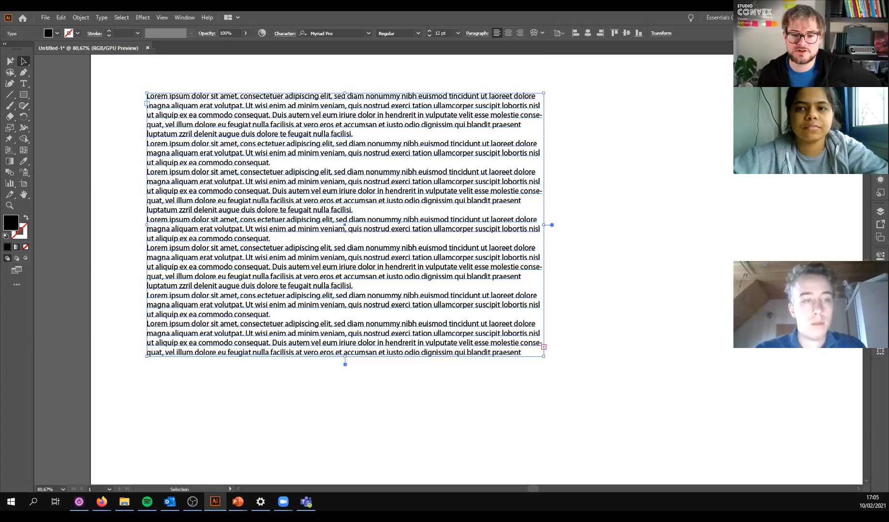
pyautogui.click(880, 90)
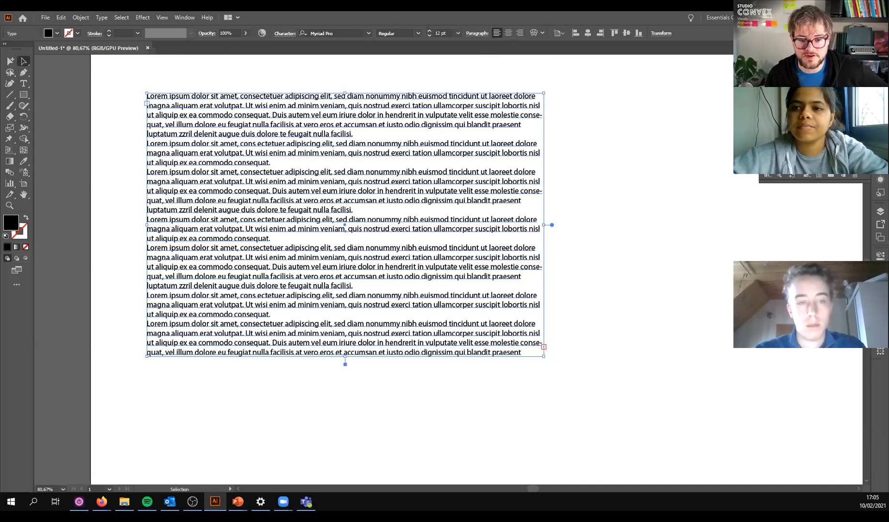
pyautogui.click(880, 90)
pyautogui.click(880, 90)
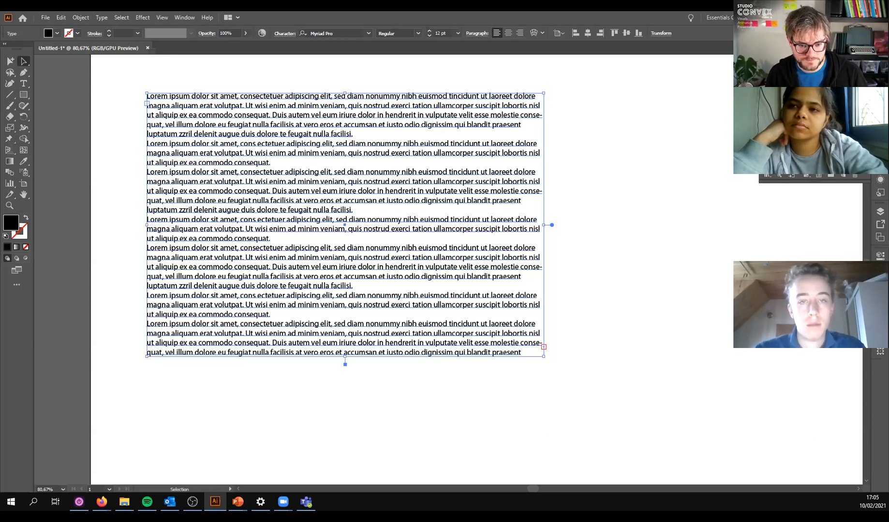
pyautogui.click(833, 119)
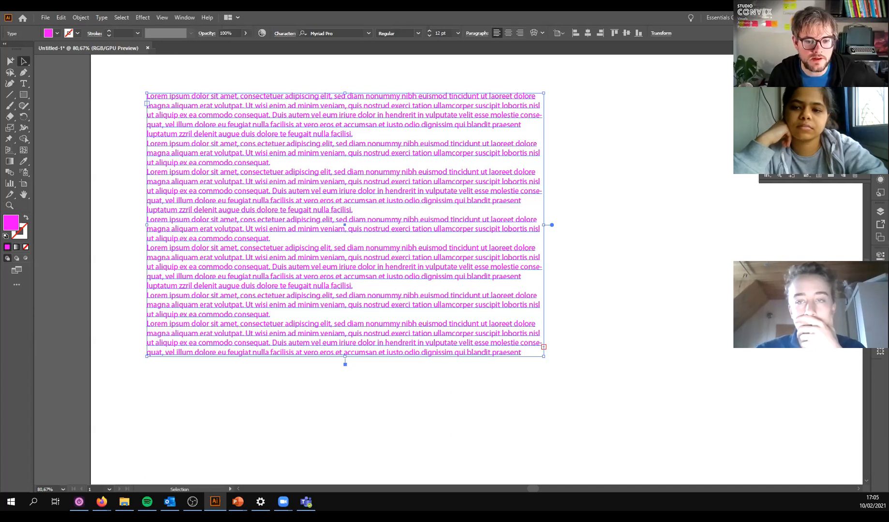
pyautogui.click(624, 250)
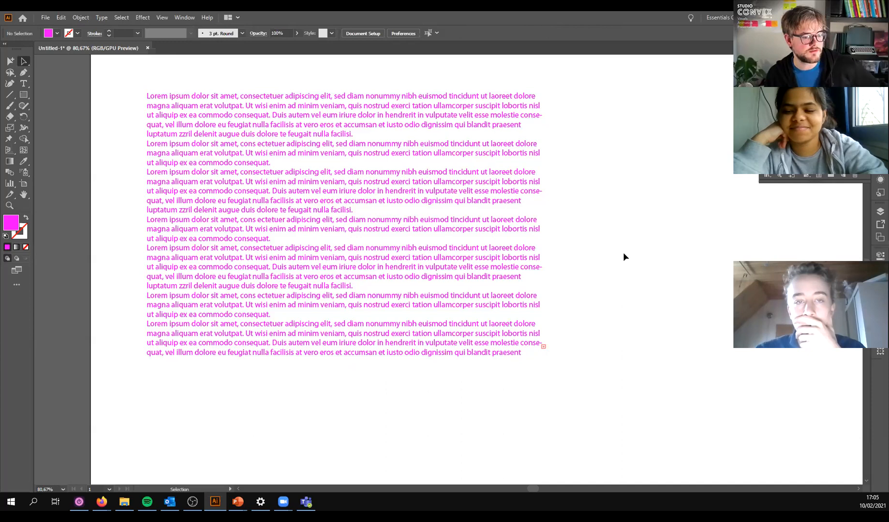
# Step: Select the magenta text block, and draw a magenta square over the lower middle of the text
pyautogui.click(383, 213)
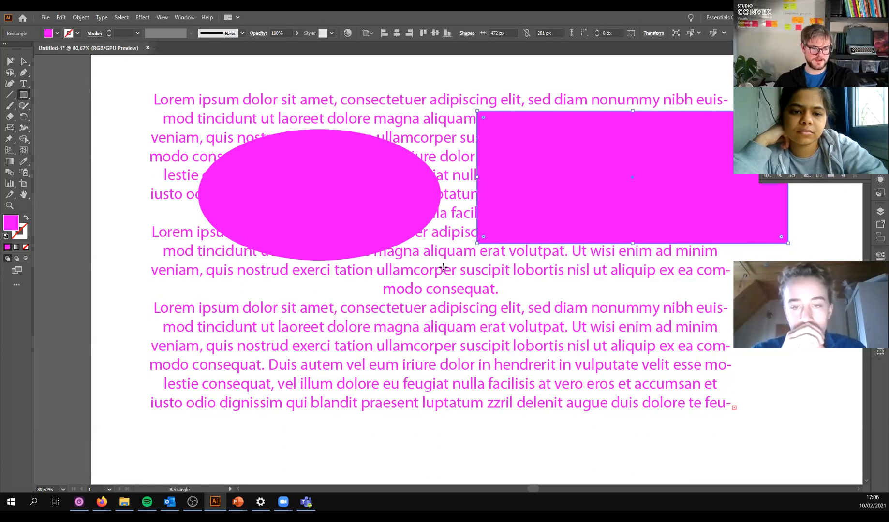
pyautogui.moveTo(443, 268); pyautogui.dragTo(603, 329)
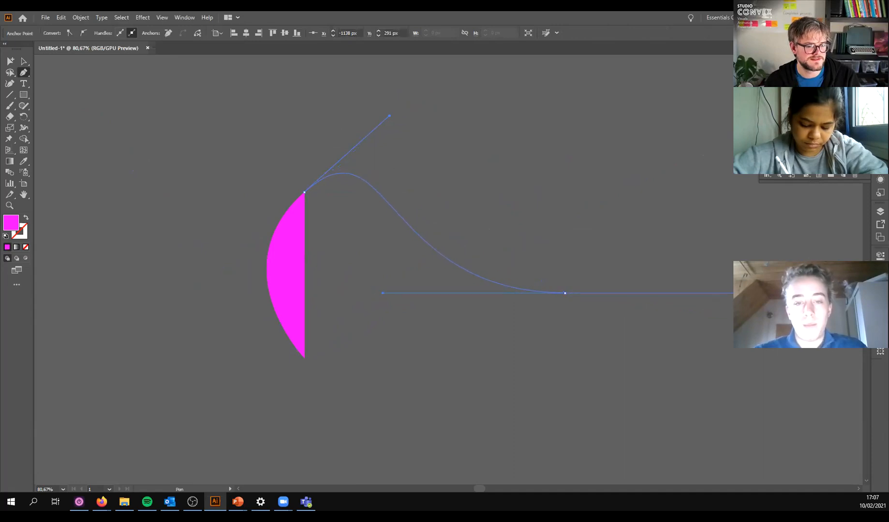
# Step: Extend the magenta pen path on the pasteboard beside the artboard with two more curved anchor points, forming a looping shape
pyautogui.moveTo(724, 292)
pyautogui.mouseDown()
pyautogui.moveTo(681, 277)
pyautogui.moveTo(694, 284)
pyautogui.moveTo(547, 313)
pyautogui.mouseUp()
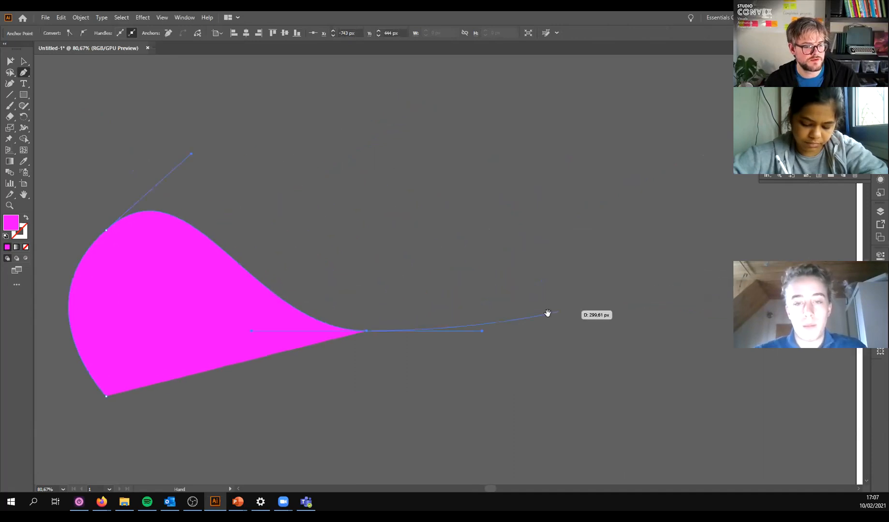
pyautogui.moveTo(625, 204); pyautogui.dragTo(647, 121)
pyautogui.click(406, 203)
pyautogui.moveTo(438, 321); pyautogui.dragTo(369, 398)
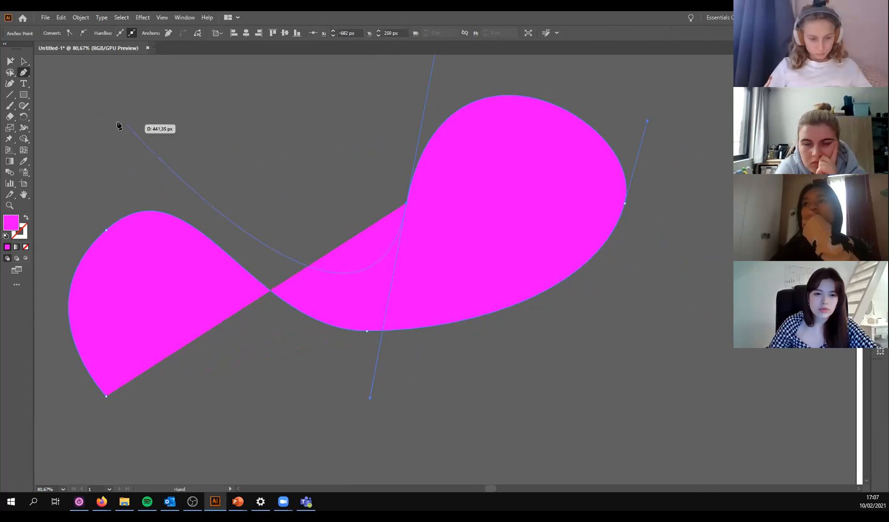
# Step: Draw a magenta triangle with the Polygon tool in the empty area below the text block, and deselect it
pyautogui.click(23, 95)
pyautogui.moveTo(649, 337); pyautogui.dragTo(391, 293)
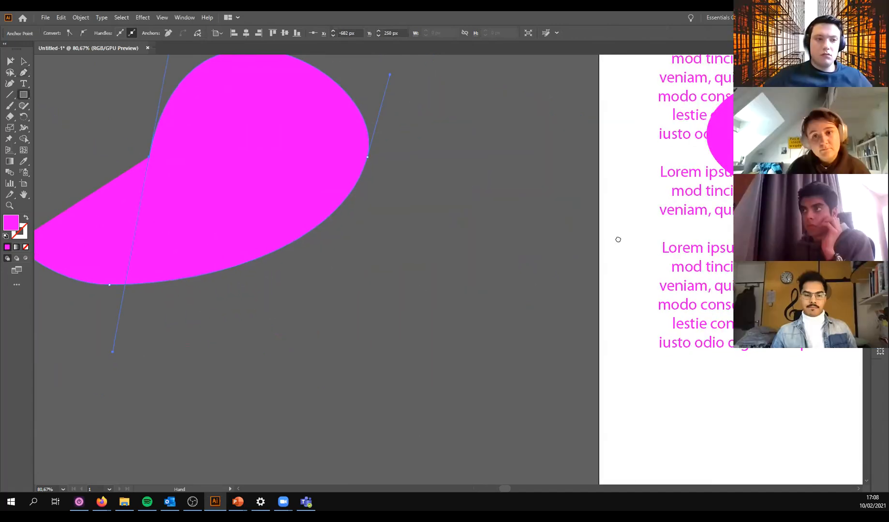
pyautogui.moveTo(618, 239); pyautogui.dragTo(320, 213)
pyautogui.press('z')
pyautogui.keyDown('alt'); pyautogui.click(522, 305); pyautogui.keyUp('alt')
pyautogui.keyDown('alt'); pyautogui.click(521, 305); pyautogui.keyUp('alt')
pyautogui.moveTo(522, 304); pyautogui.dragTo(534, 220)
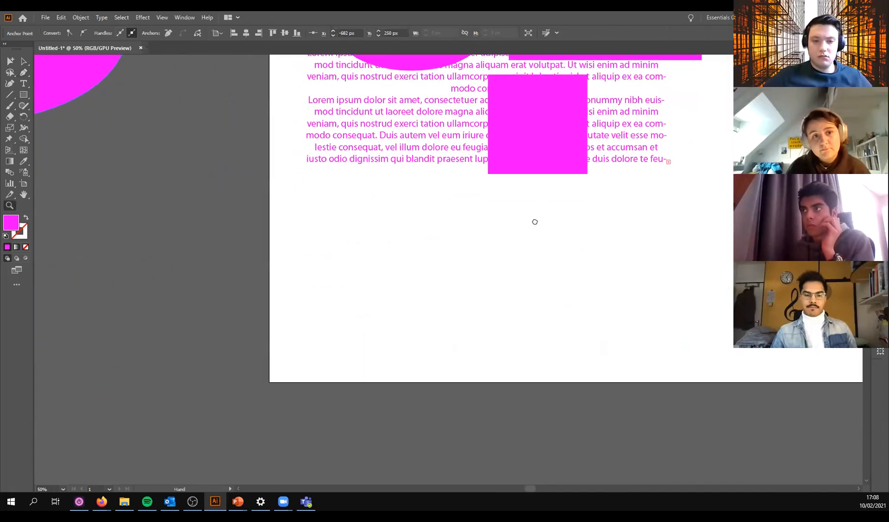
pyautogui.click(23, 95)
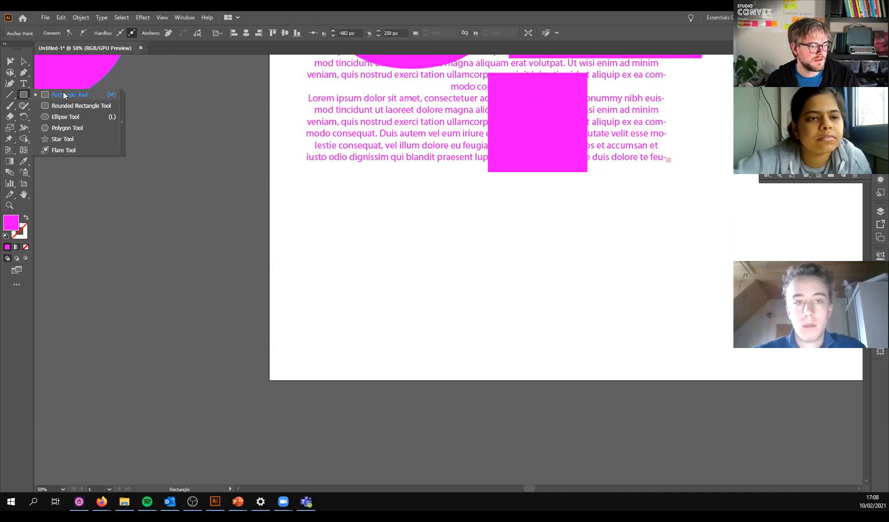
pyautogui.click(78, 128)
pyautogui.moveTo(399, 212); pyautogui.dragTo(475, 233)
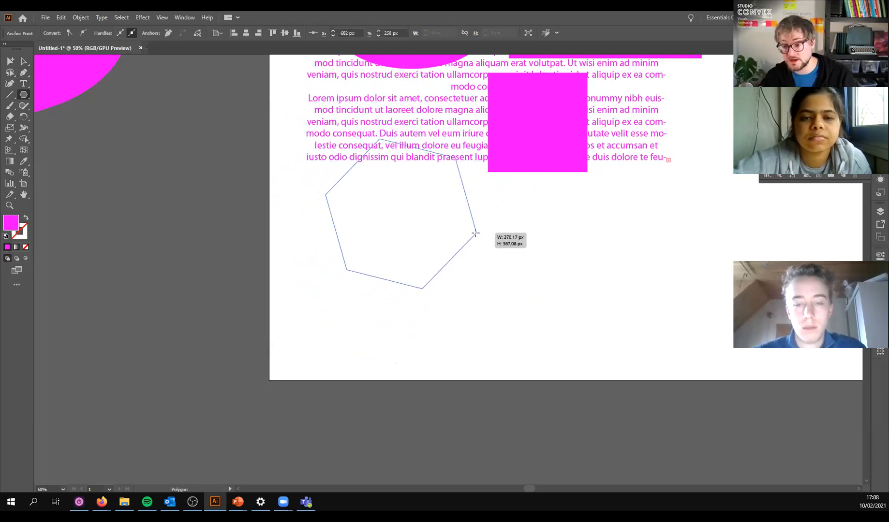
pyautogui.press('Down')
pyautogui.press('Down')
pyautogui.press('Down')
pyautogui.moveTo(476, 233); pyautogui.dragTo(471, 310)
pyautogui.press('Up')
pyautogui.press('Up')
pyautogui.press('Up')
pyautogui.press('Up')
pyautogui.press('Up')
pyautogui.press('Up')
pyautogui.press('Up')
pyautogui.press('Up')
pyautogui.press('Up')
pyautogui.press('Down')
pyautogui.press('Down')
pyautogui.press('Down')
pyautogui.press('Down')
pyautogui.press('Down')
pyautogui.press('Down')
pyautogui.press('Down')
pyautogui.press('Down')
pyautogui.press('Down')
pyautogui.press('v')
pyautogui.click(613, 282)
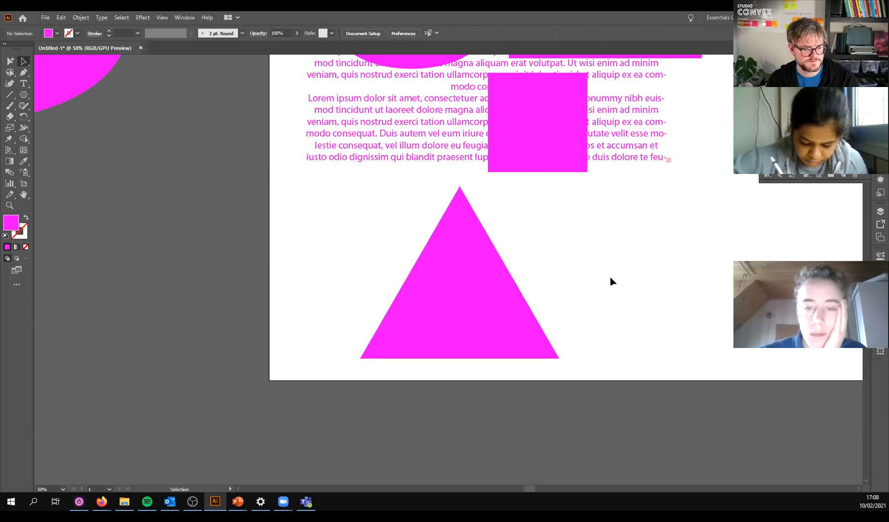
# Step: Move the triangle's top anchor point to about X 767 px, Y 866 px with Direct Selection, and deselect the skewed triangle
pyautogui.click(12, 63)
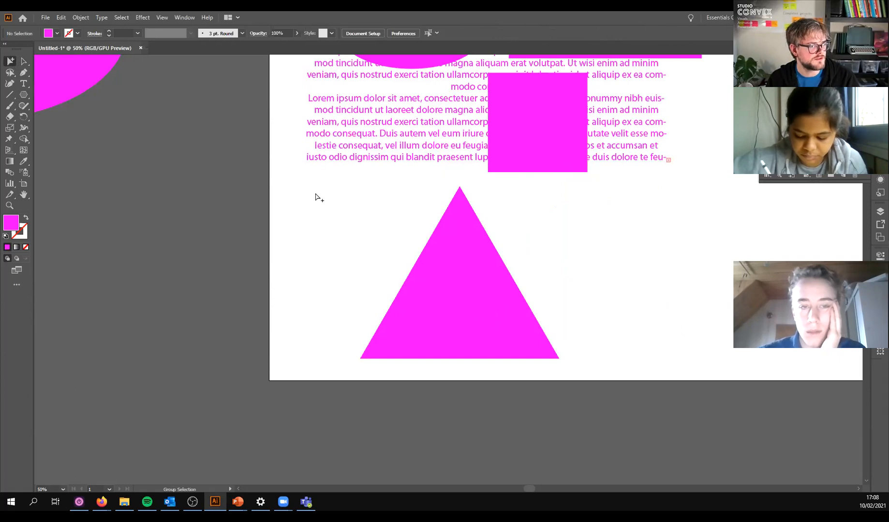
pyautogui.press('v')
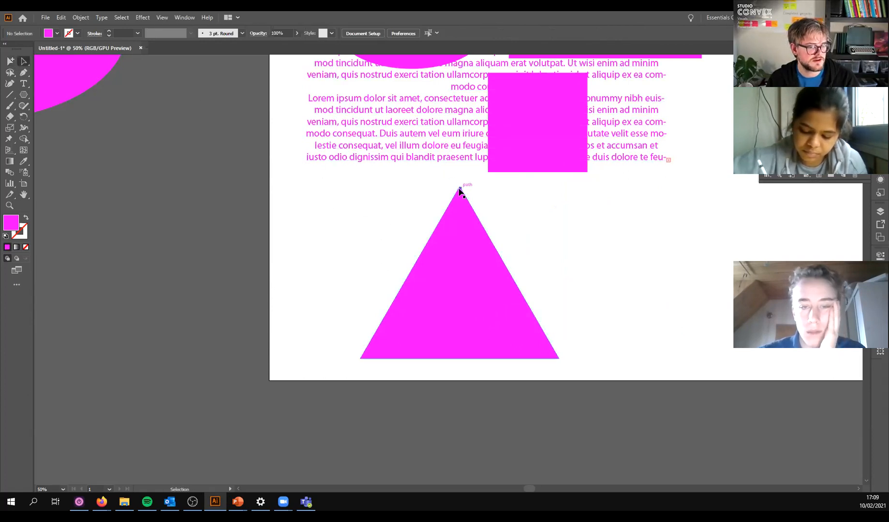
pyautogui.click(10, 61)
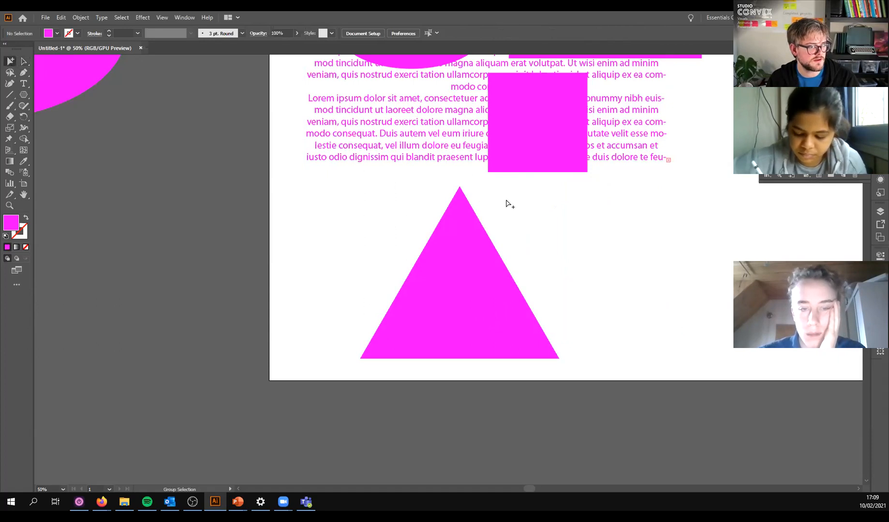
pyautogui.press('a')
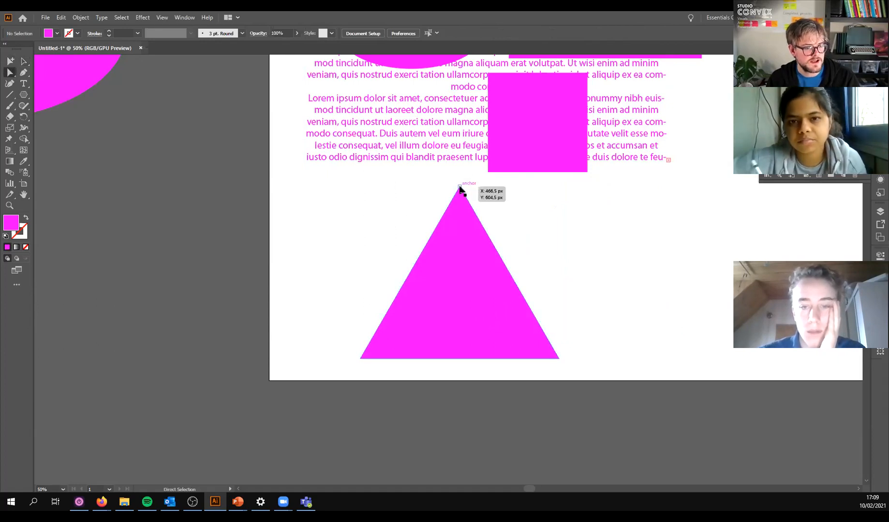
pyautogui.click(459, 187)
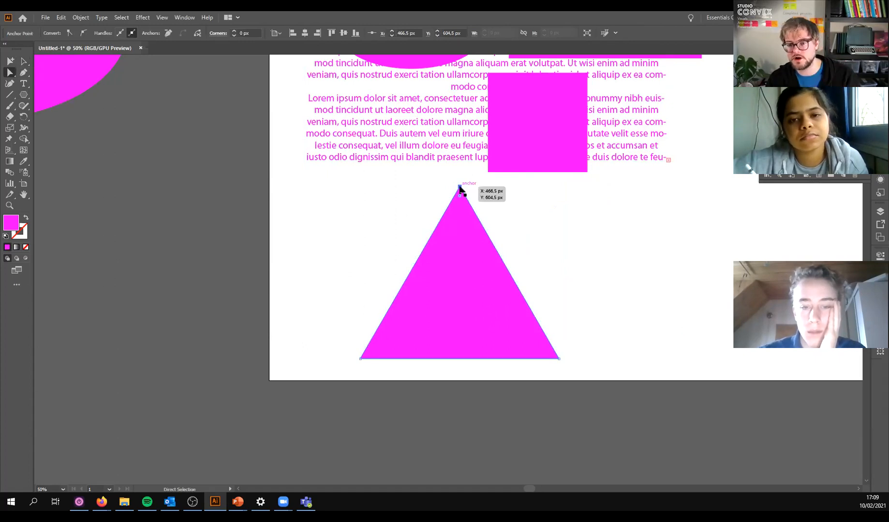
pyautogui.moveTo(460, 188); pyautogui.dragTo(583, 293)
pyautogui.press('v')
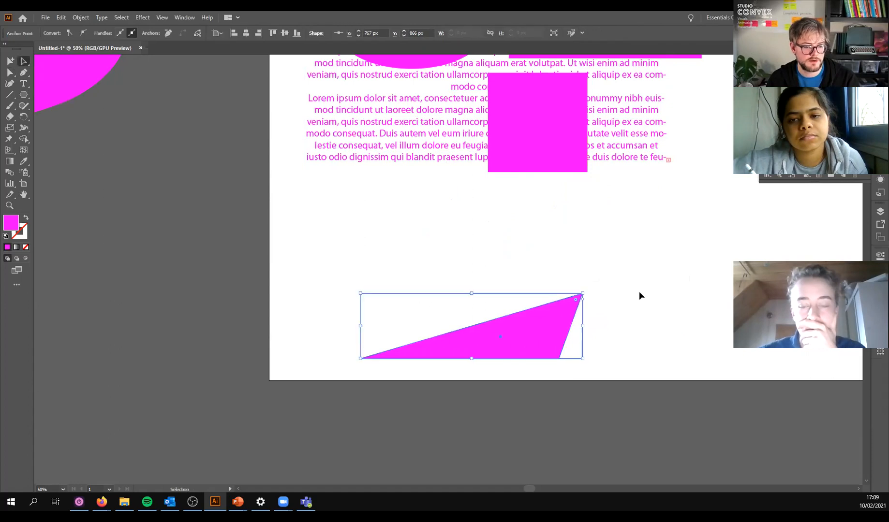
pyautogui.click(638, 293)
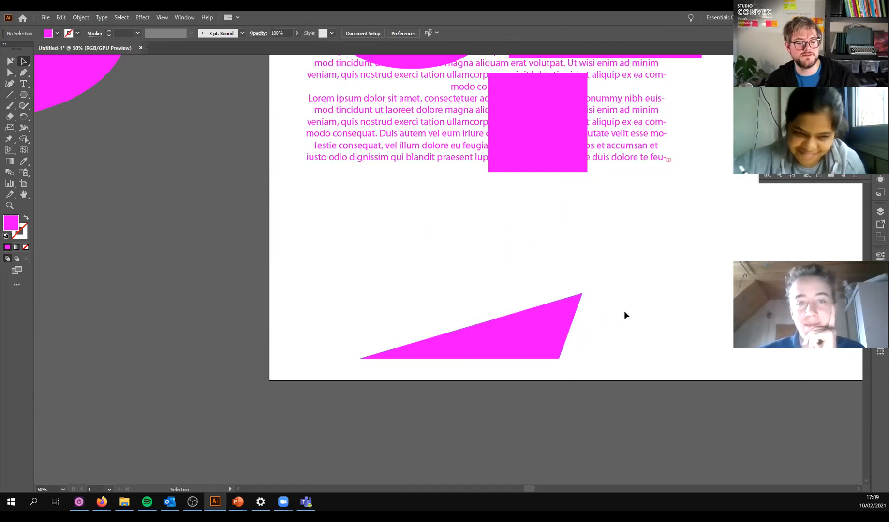
# Step: Draw a second magenta triangle, resize it to about 123 x 213 px, and place it overlapping the skewed triangle's upper edge
pyautogui.click(23, 94)
pyautogui.moveTo(445, 221); pyautogui.dragTo(522, 272)
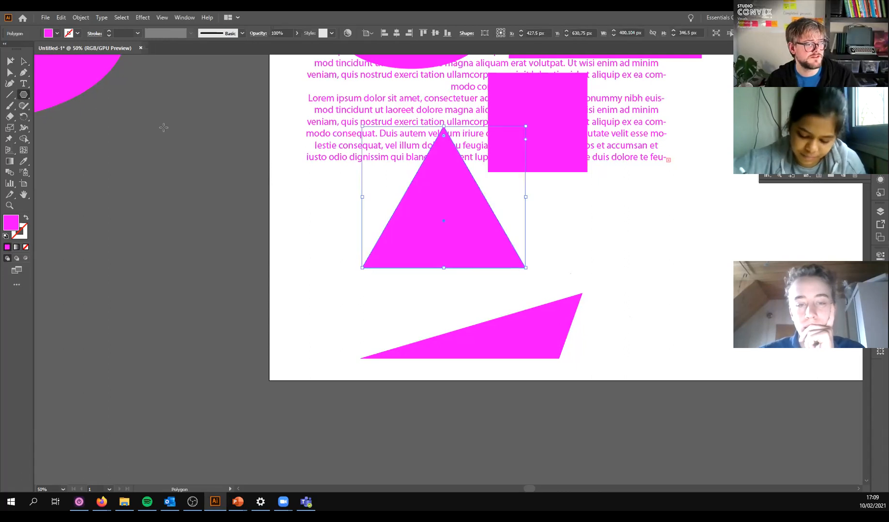
pyautogui.press('v')
pyautogui.moveTo(456, 224); pyautogui.dragTo(487, 257)
pyautogui.moveTo(557, 161); pyautogui.dragTo(444, 215)
pyautogui.moveTo(421, 293)
pyautogui.mouseDown()
pyautogui.moveTo(473, 299)
pyautogui.moveTo(504, 329)
pyautogui.moveTo(517, 314)
pyautogui.mouseUp()
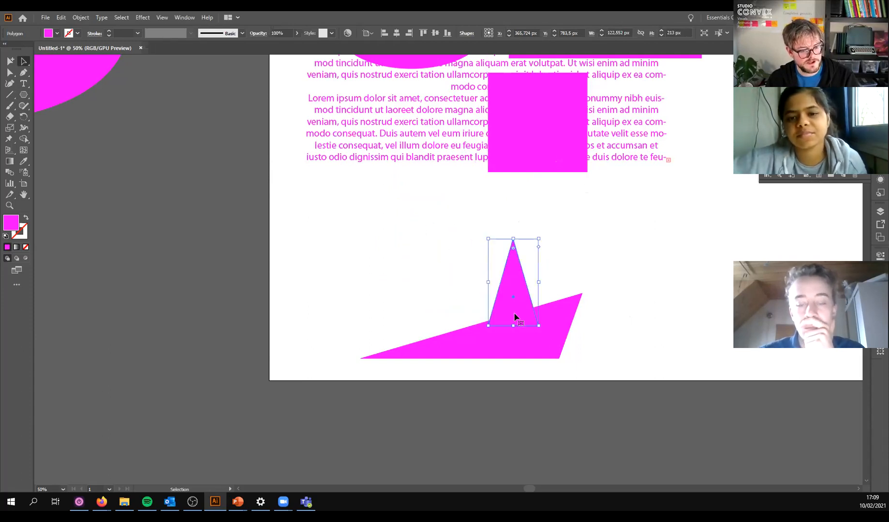
# Step: Give the small upright triangle a red fill and no stroke
pyautogui.press('d')
pyautogui.click(702, 286)
pyautogui.click(517, 302)
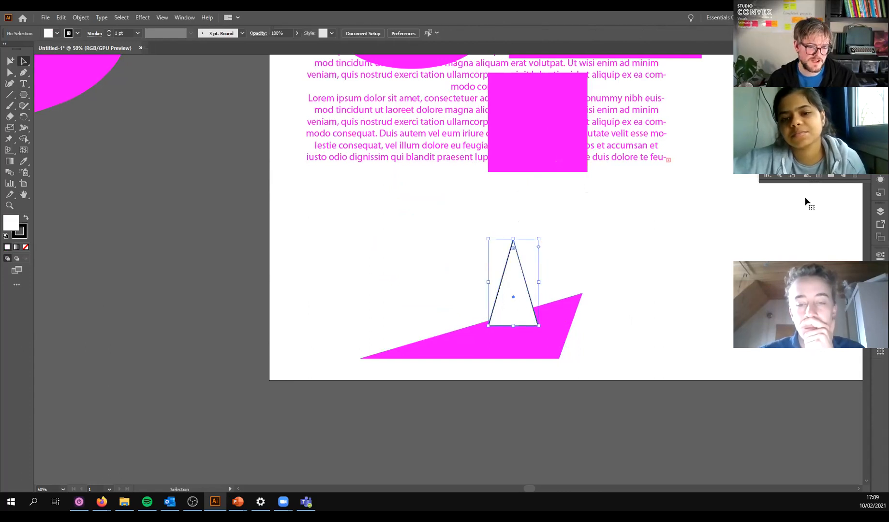
pyautogui.click(798, 133)
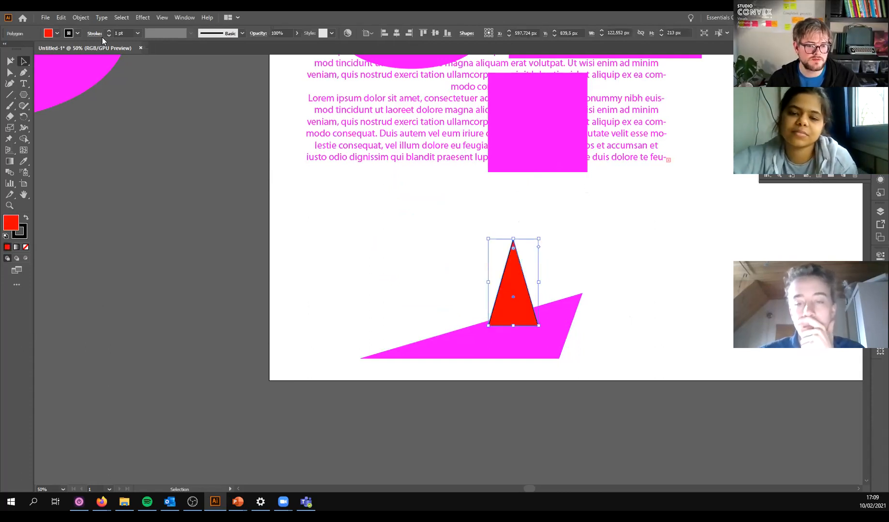
pyautogui.click(57, 33)
pyautogui.click(6, 49)
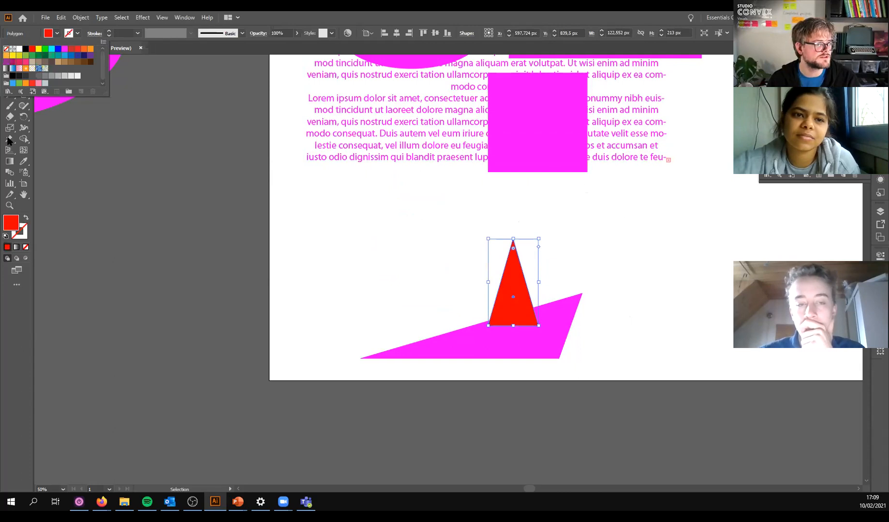
pyautogui.press('Escape')
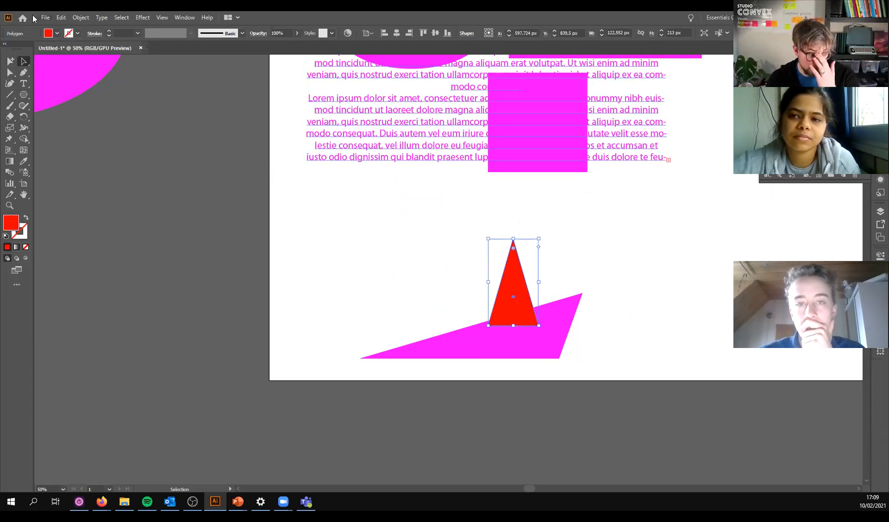
pyautogui.click(78, 33)
pyautogui.click(78, 34)
pyautogui.click(58, 33)
pyautogui.click(57, 33)
pyautogui.press('x')
pyautogui.press('x')
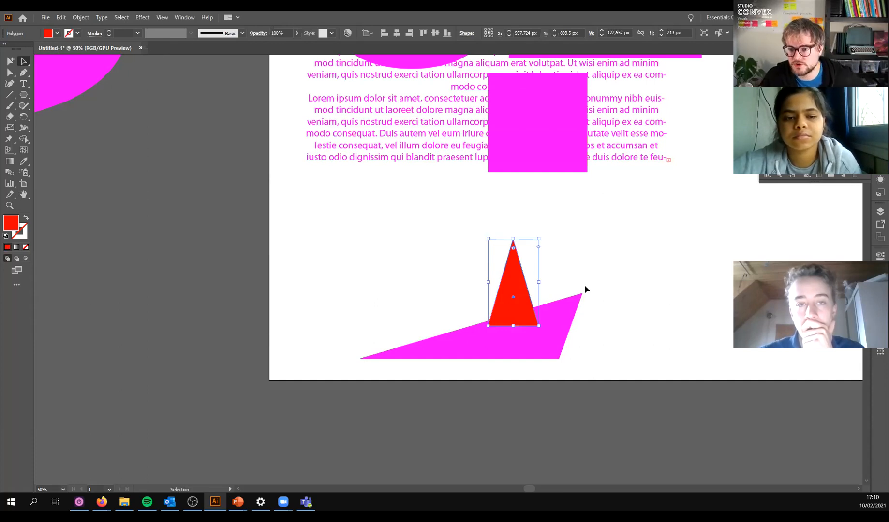
# Step: Select the red and magenta triangles, merge them into one shape with Unite, and deselect it
pyautogui.moveTo(595, 269); pyautogui.dragTo(440, 337)
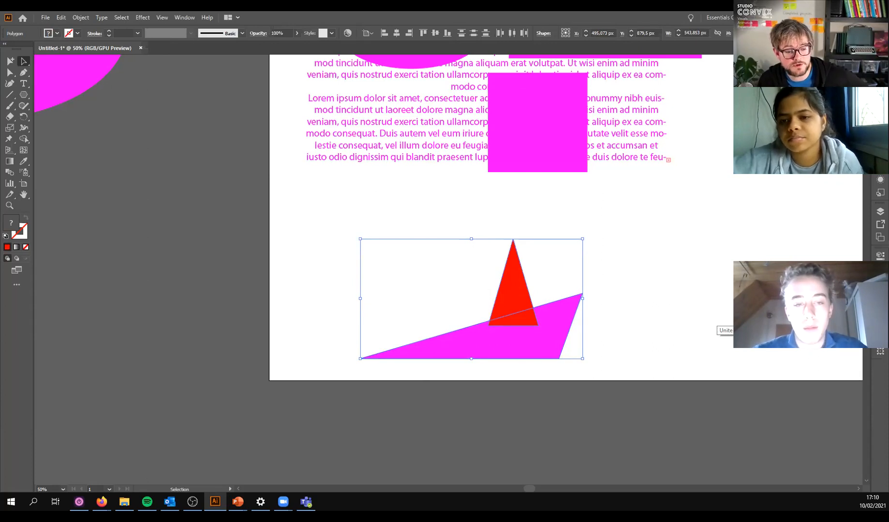
pyautogui.click(738, 322)
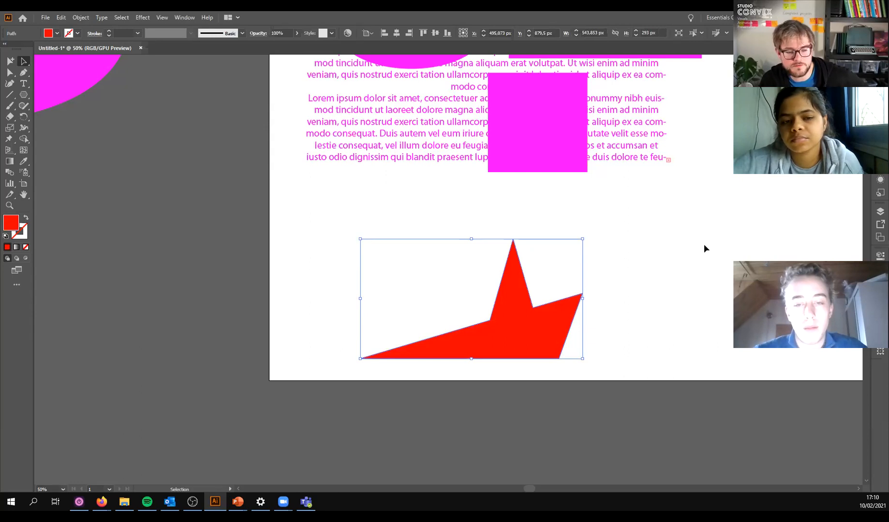
pyautogui.click(718, 249)
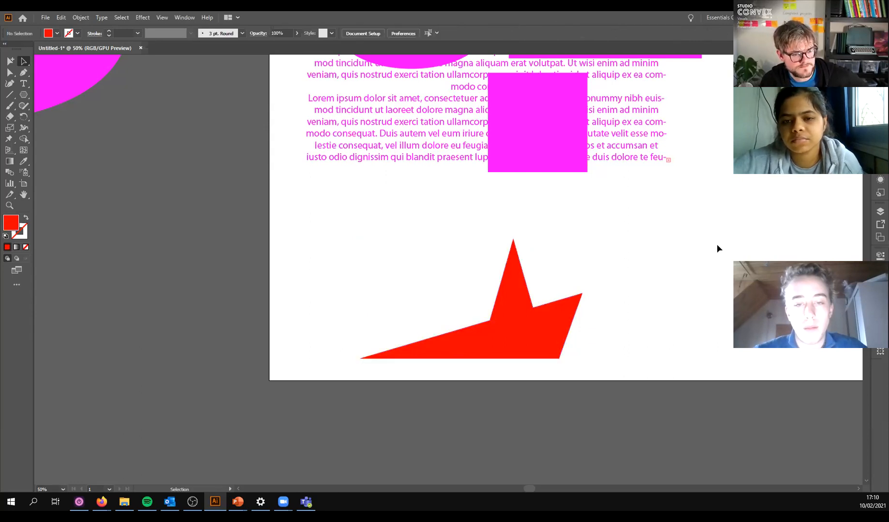
# Step: Draw an upright rectangle in the empty artboard area beside the text, using the default white fill and black stroke
pyautogui.scroll(4, 701, 314)
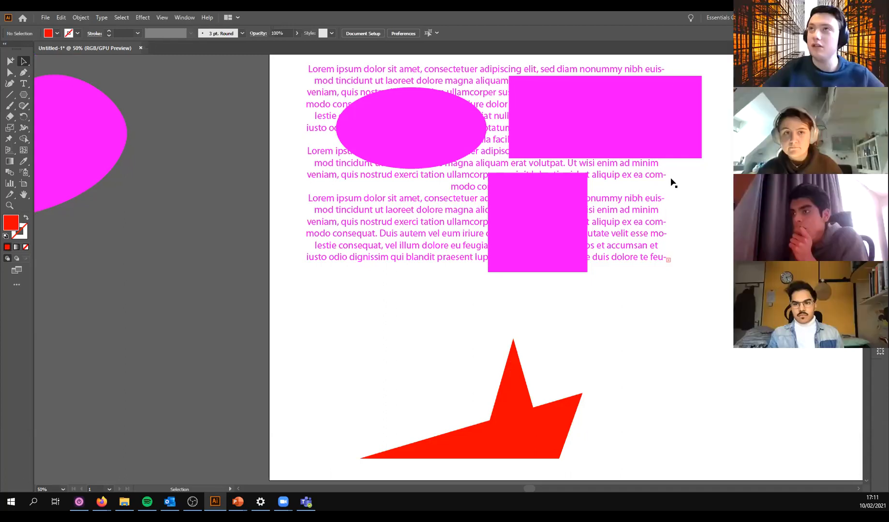
pyautogui.press('z')
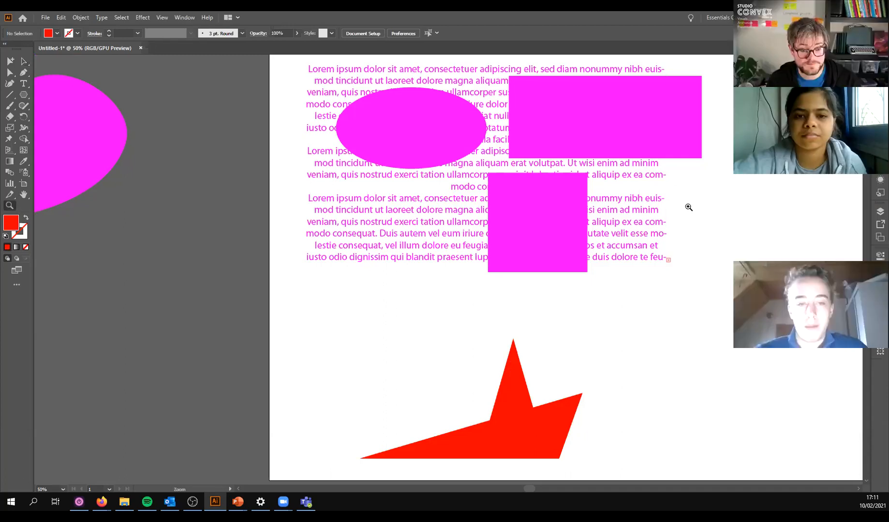
pyautogui.keyDown('alt'); pyautogui.click(664, 212); pyautogui.keyUp('alt')
pyautogui.keyDown('alt'); pyautogui.click(665, 212); pyautogui.keyUp('alt')
pyautogui.moveTo(333, 359); pyautogui.dragTo(559, 308)
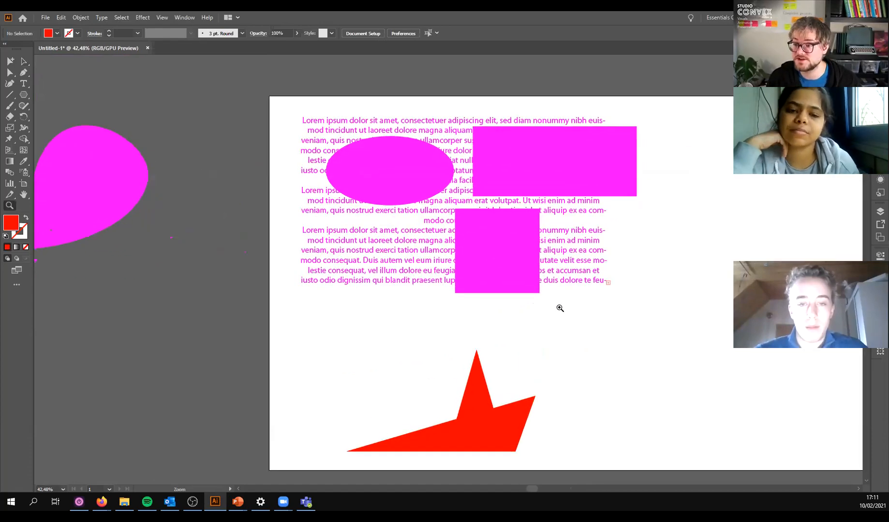
pyautogui.press('m')
pyautogui.moveTo(678, 142); pyautogui.dragTo(774, 263)
pyautogui.moveTo(618, 276); pyautogui.dragTo(397, 298)
pyautogui.press('d')
pyautogui.press('v')
pyautogui.moveTo(505, 226); pyautogui.dragTo(563, 233)
pyautogui.click(568, 292)
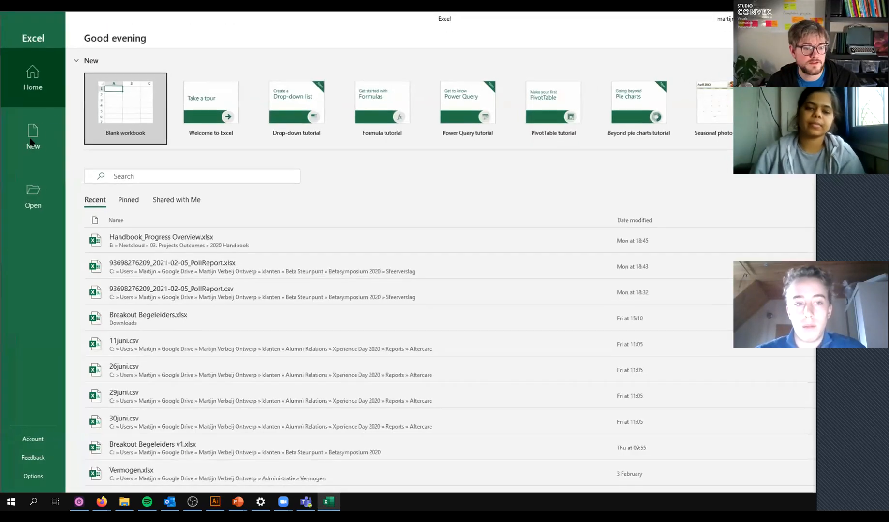
# Step: Create a blank workbook in Excel and enter 12, 29, 20 and 2 in cells A1 to A4
pyautogui.click(104, 113)
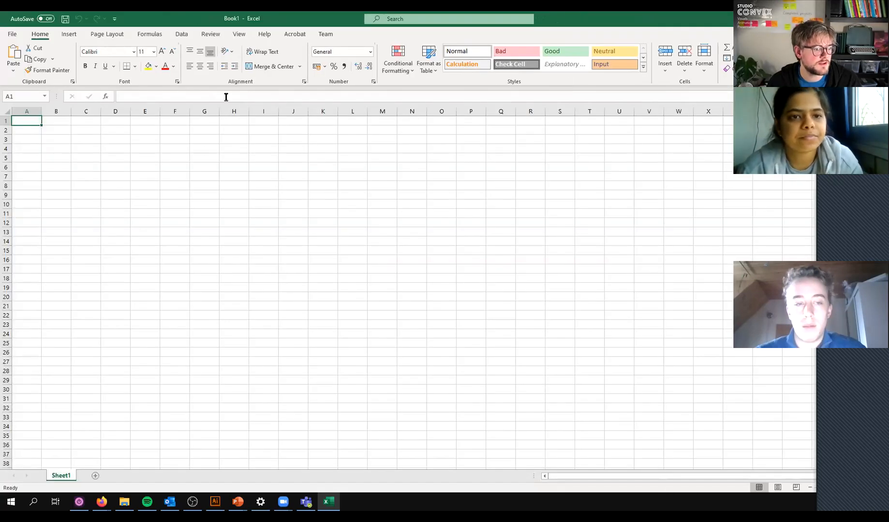
pyautogui.write('12')
pyautogui.press('Return')
pyautogui.write('29')
pyautogui.press('Return')
pyautogui.write('20')
pyautogui.press('Return')
pyautogui.write('2')
pyautogui.press('Return')
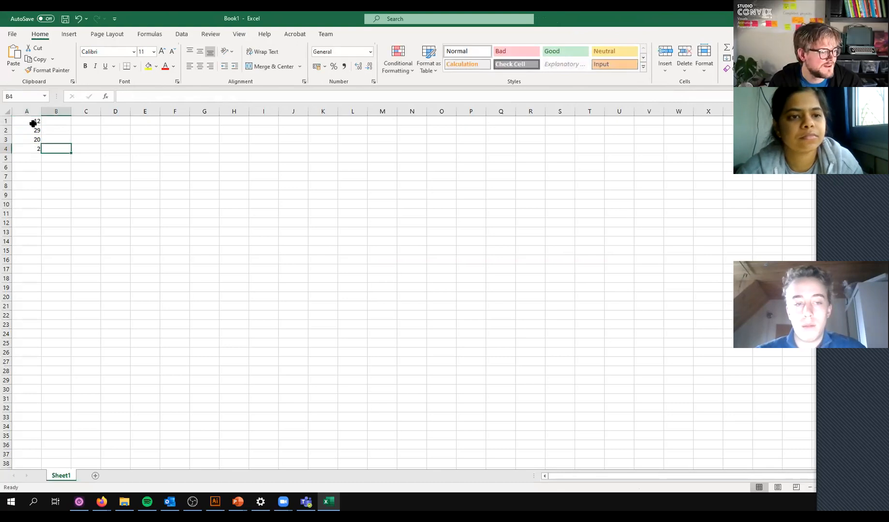
# Step: Insert a 2-D pie chart based on cells A1 to A4
pyautogui.moveTo(32, 122); pyautogui.dragTo(30, 149)
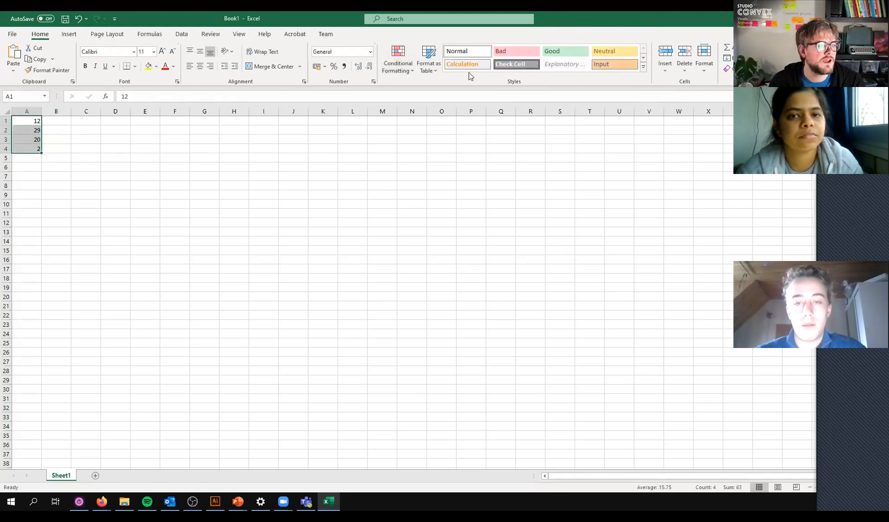
pyautogui.click(127, 38)
pyautogui.click(40, 34)
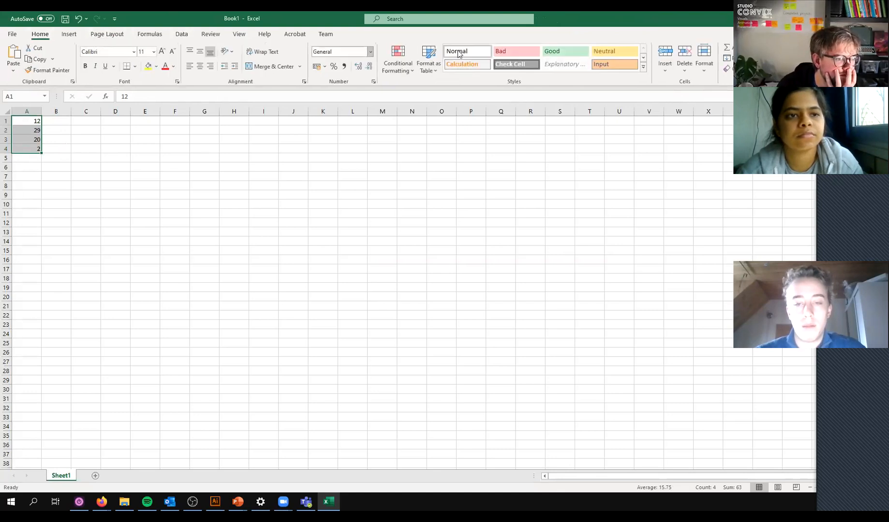
pyautogui.click(72, 34)
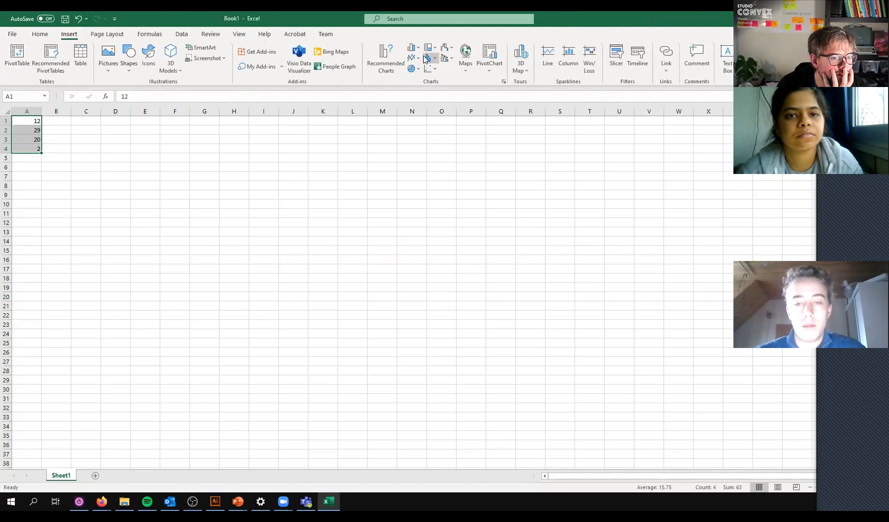
pyautogui.click(414, 68)
pyautogui.click(419, 102)
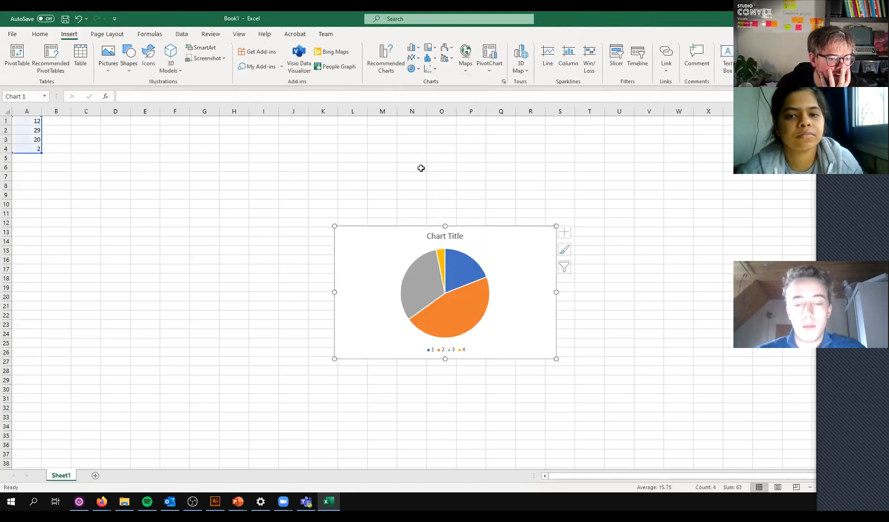
# Step: Add data labels to the pie chart, select the whole chart, and switch back to Illustrator
pyautogui.click(569, 232)
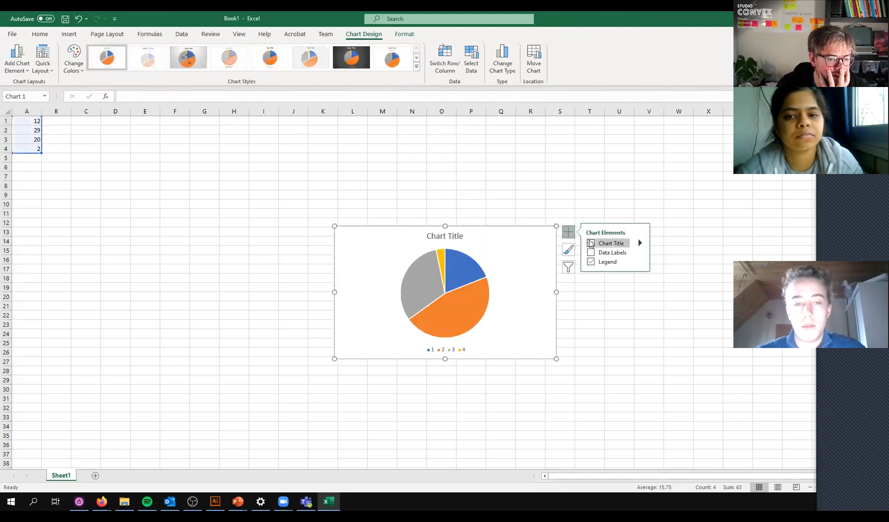
pyautogui.click(590, 253)
pyautogui.click(619, 342)
pyautogui.click(508, 275)
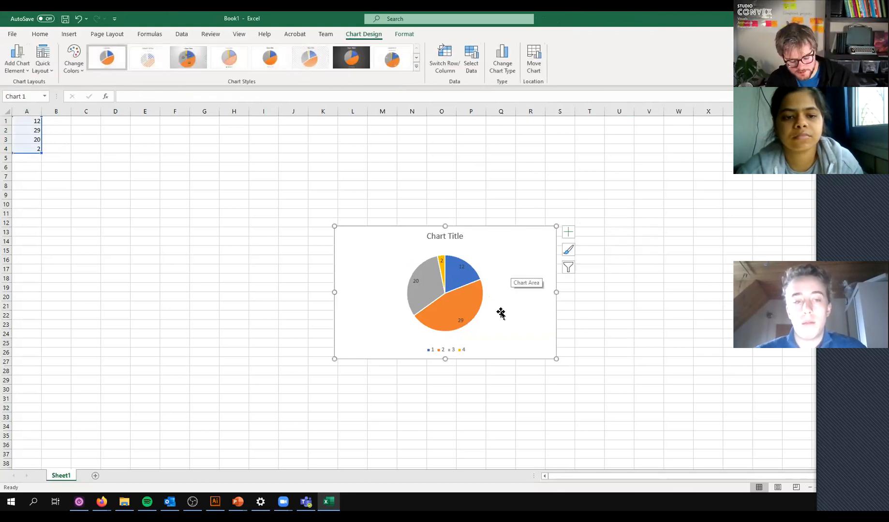
pyautogui.click(215, 501)
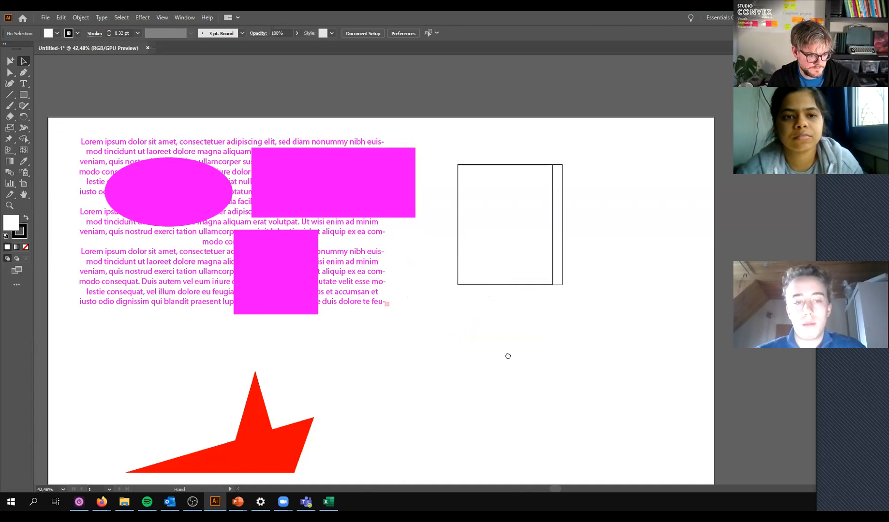
# Step: Paste the copied pie chart, enlarge it to about 782 x 470 px and place it in the empty area below the outlined rectangles
pyautogui.scroll(-3, 547, 308)
pyautogui.hotkey('ctrl', 'v')
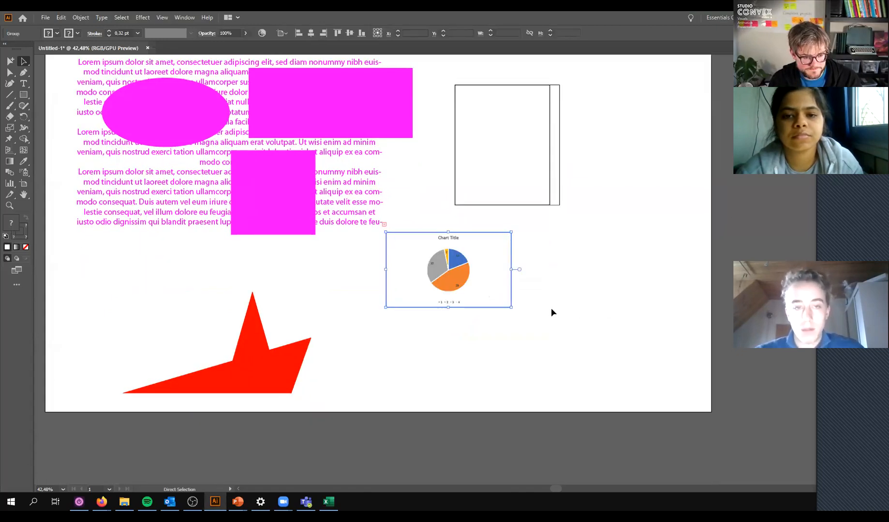
pyautogui.moveTo(478, 279); pyautogui.dragTo(518, 240)
pyautogui.moveTo(553, 268); pyautogui.dragTo(697, 355)
pyautogui.moveTo(603, 312); pyautogui.dragTo(568, 350)
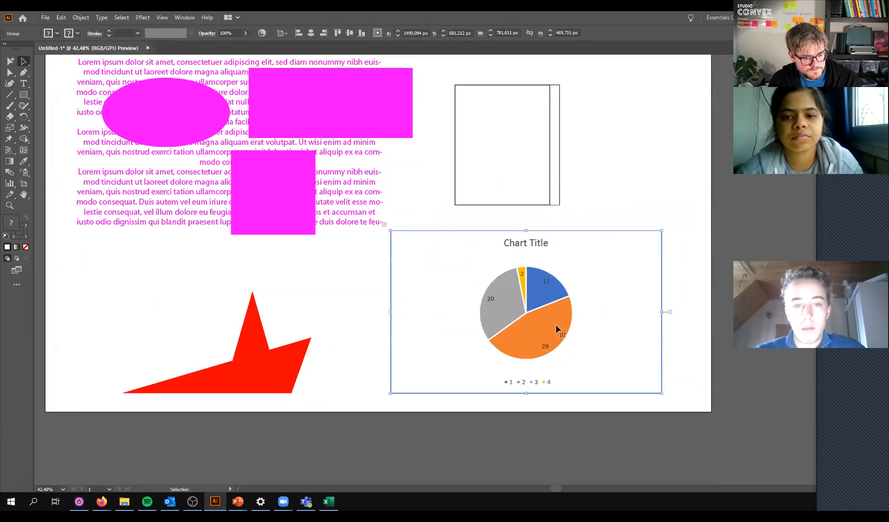
# Step: Inspect all artwork, including the deselected chart, in Outline mode and return to the normal preview
pyautogui.click(684, 278)
pyautogui.hotkey('ctrl', 'y')
pyautogui.press('v')
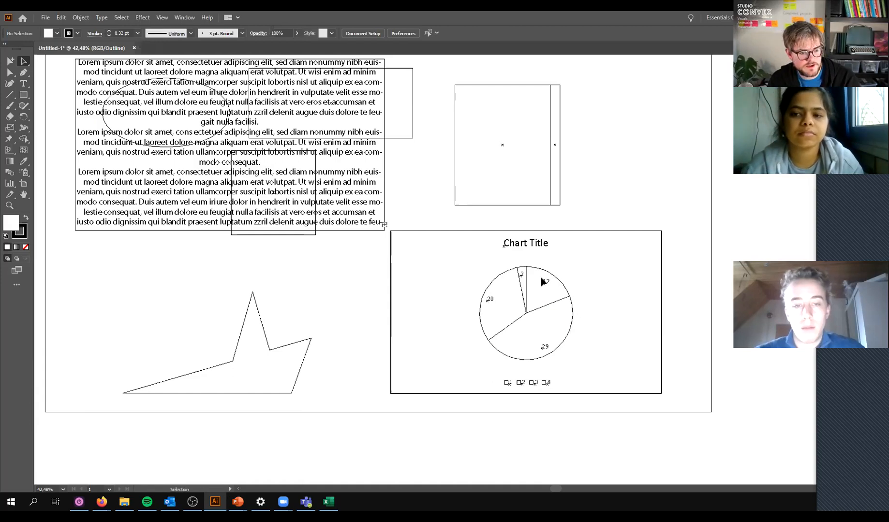
pyautogui.press('a')
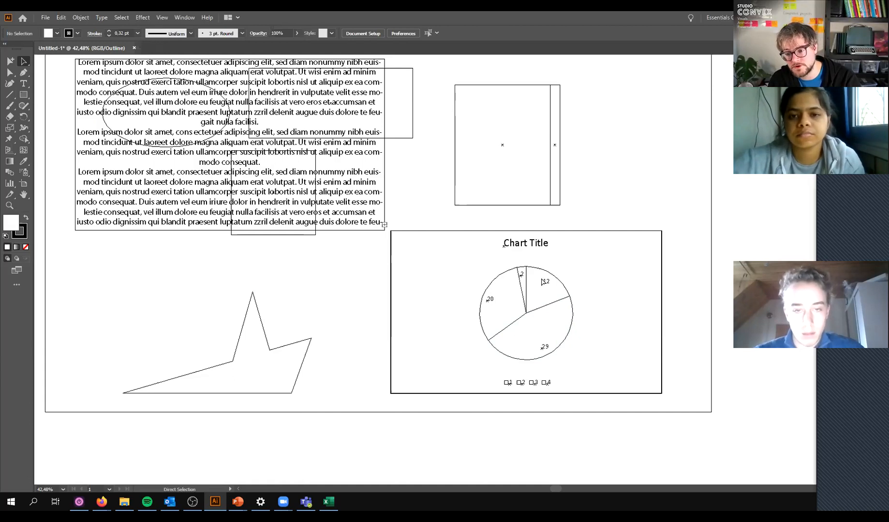
pyautogui.hotkey('ctrl', 'y')
# Step: Pull the grey, blue and orange pie slices outward with the Group Selection tool, and move the 29 label off its slice
pyautogui.press('v')
pyautogui.press('space')
pyautogui.moveTo(696, 302); pyautogui.dragTo(740, 272)
pyautogui.press('z')
pyautogui.moveTo(535, 277); pyautogui.dragTo(671, 341)
pyautogui.press('a')
pyautogui.click(10, 62)
pyautogui.click(579, 276)
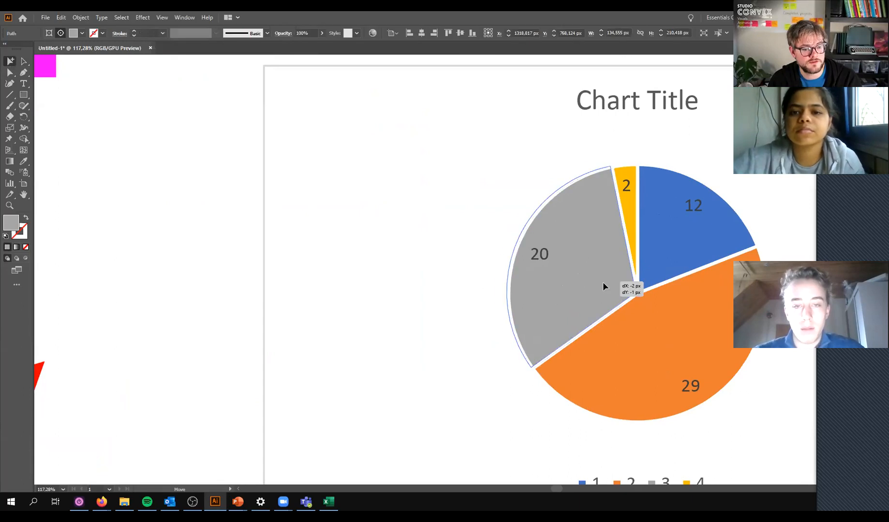
pyautogui.moveTo(603, 284); pyautogui.dragTo(595, 280)
pyautogui.moveTo(719, 241); pyautogui.dragTo(730, 230)
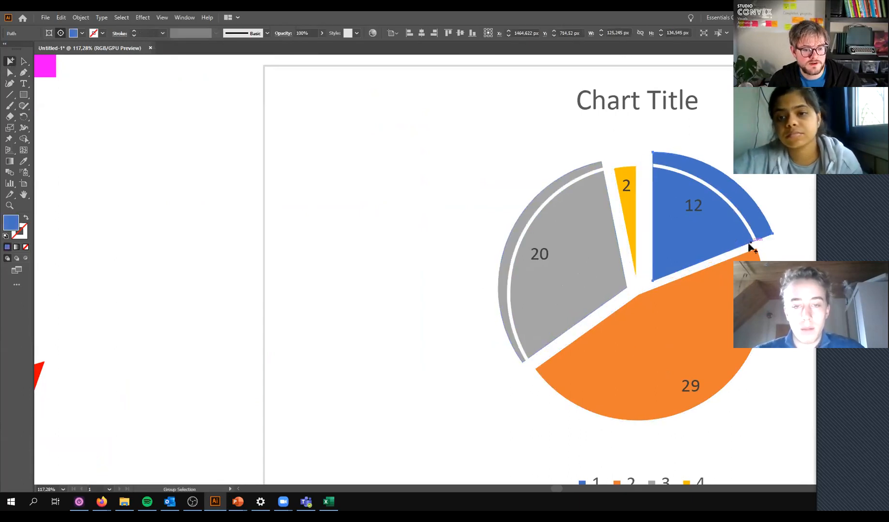
pyautogui.moveTo(749, 270); pyautogui.dragTo(748, 302)
pyautogui.moveTo(691, 385); pyautogui.dragTo(602, 342)
pyautogui.moveTo(644, 313); pyautogui.dragTo(639, 291)
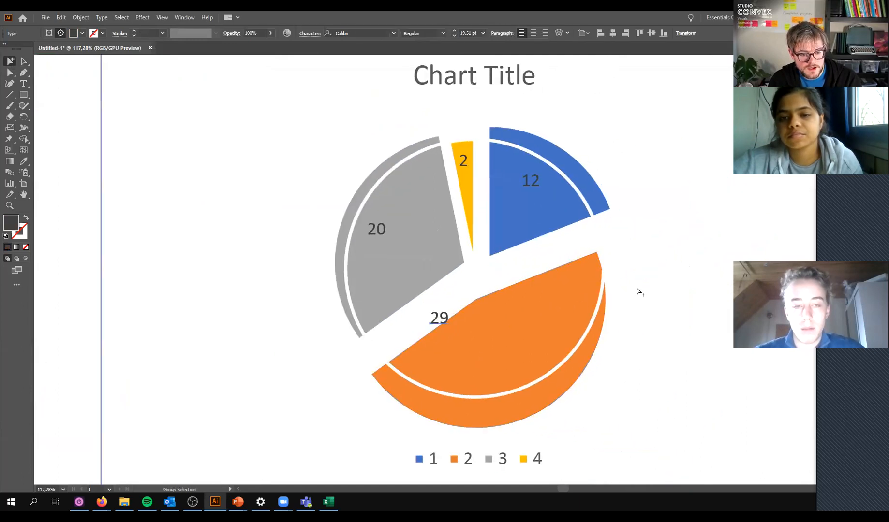
# Step: Undo all the pie slice moves and the 29 label move
pyautogui.press('z')
pyautogui.keyDown('alt'); pyautogui.click(636, 286); pyautogui.keyUp('alt')
pyautogui.keyDown('alt'); pyautogui.click(636, 286); pyautogui.keyUp('alt')
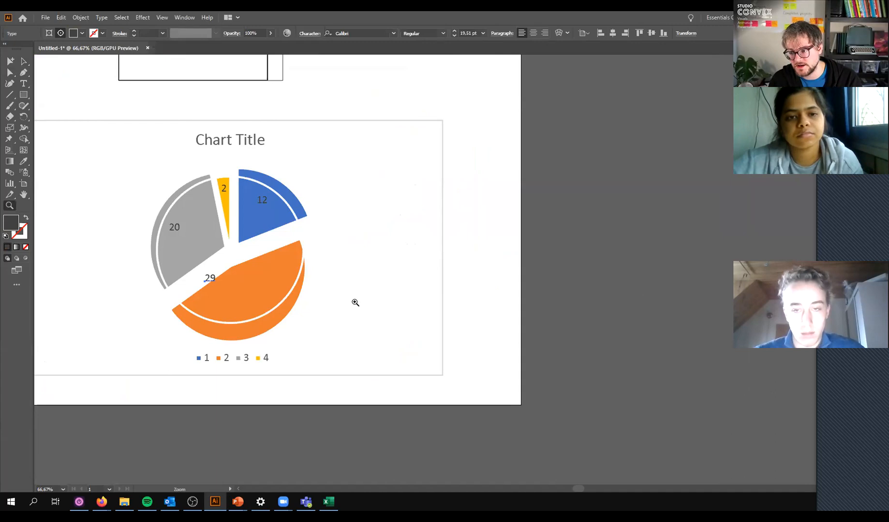
pyautogui.hotkey('ctrl', 'z')
pyautogui.hotkey('ctrl', 'z')
pyautogui.hotkey('ctrl', 'z')
pyautogui.hotkey('ctrl', 'z')
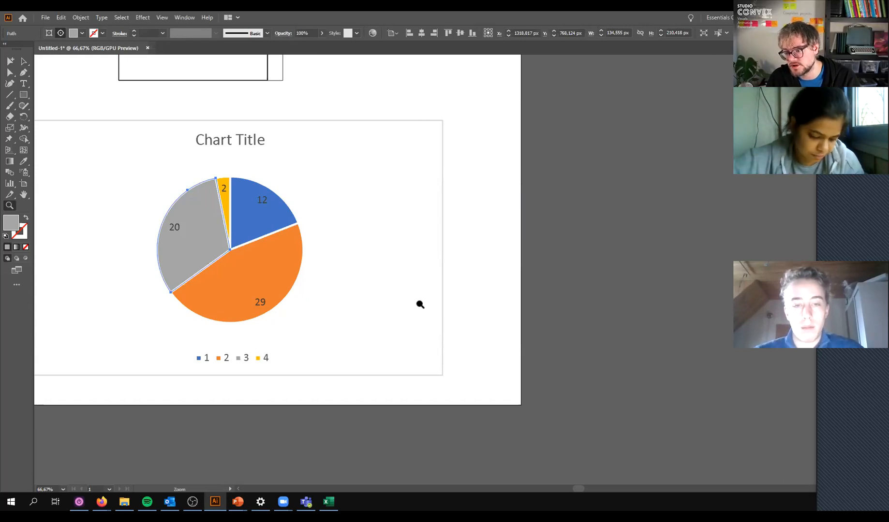
# Step: Select the whole chart group and examine the list of available graph tools
pyautogui.moveTo(266, 258); pyautogui.dragTo(468, 262)
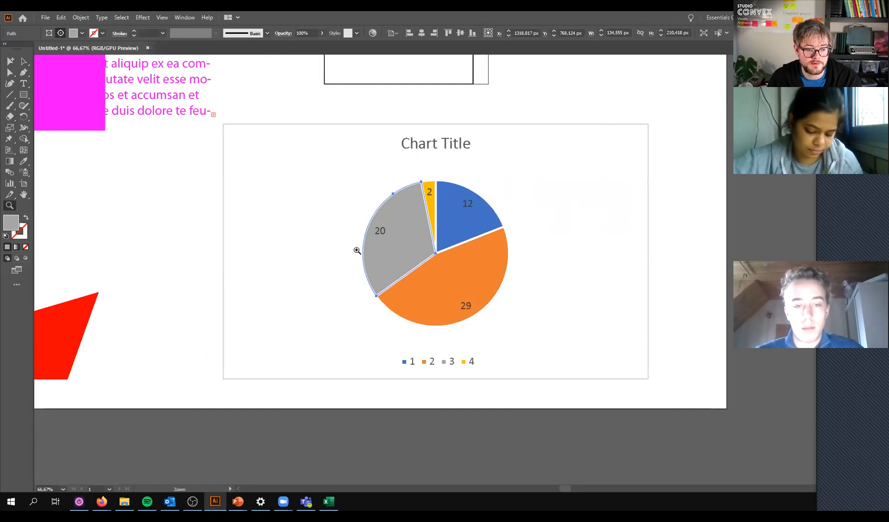
pyautogui.press('v')
pyautogui.click(303, 264)
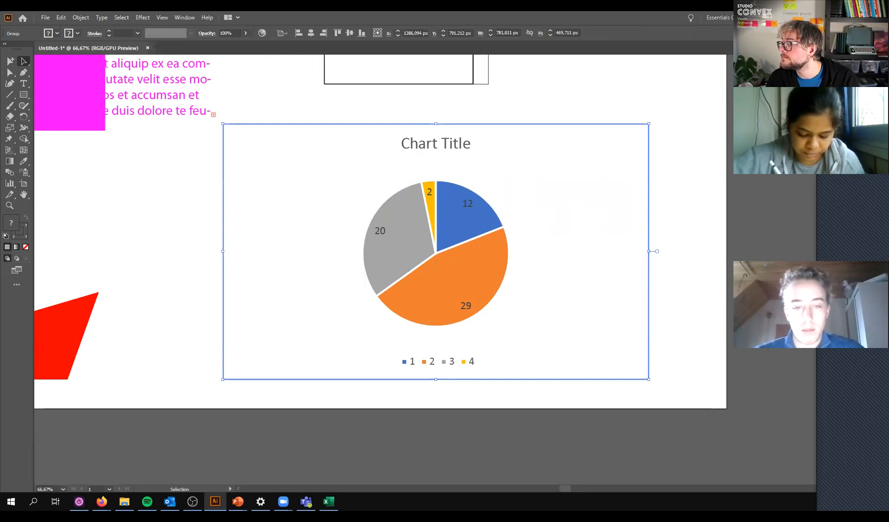
pyautogui.press('space')
pyautogui.moveTo(315, 192); pyautogui.dragTo(385, 301)
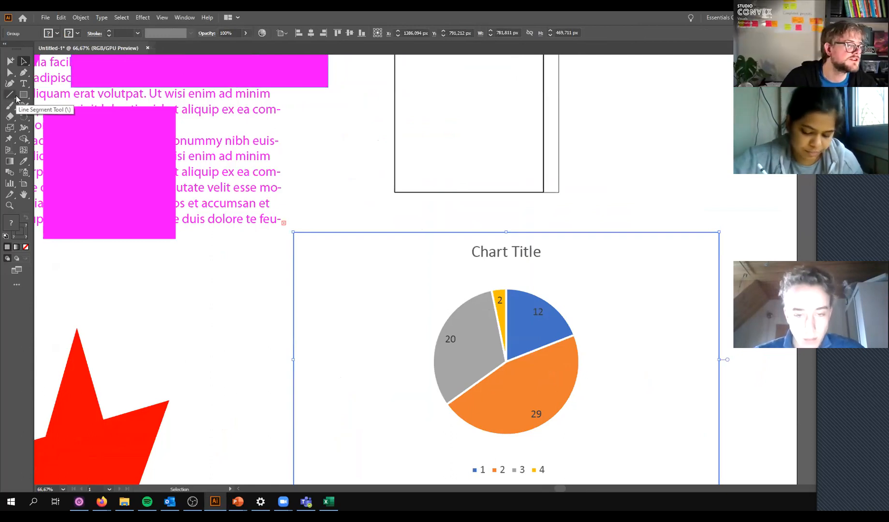
pyautogui.click(12, 188)
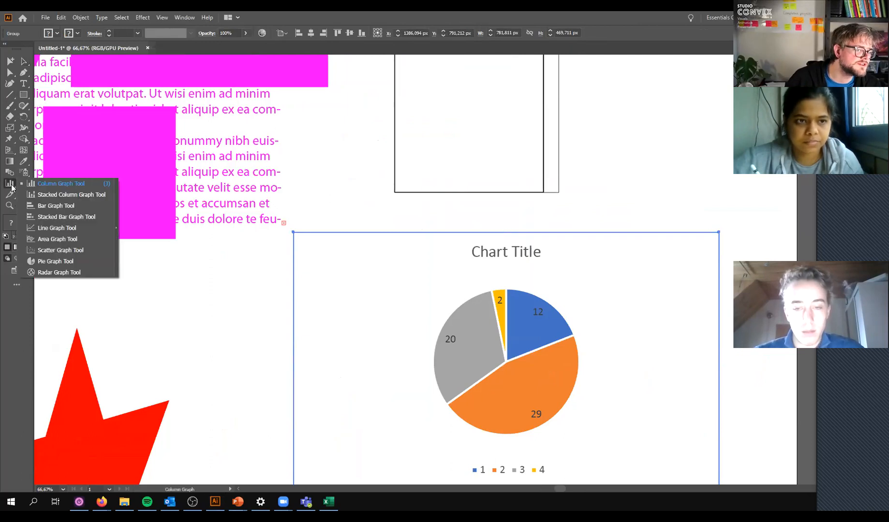
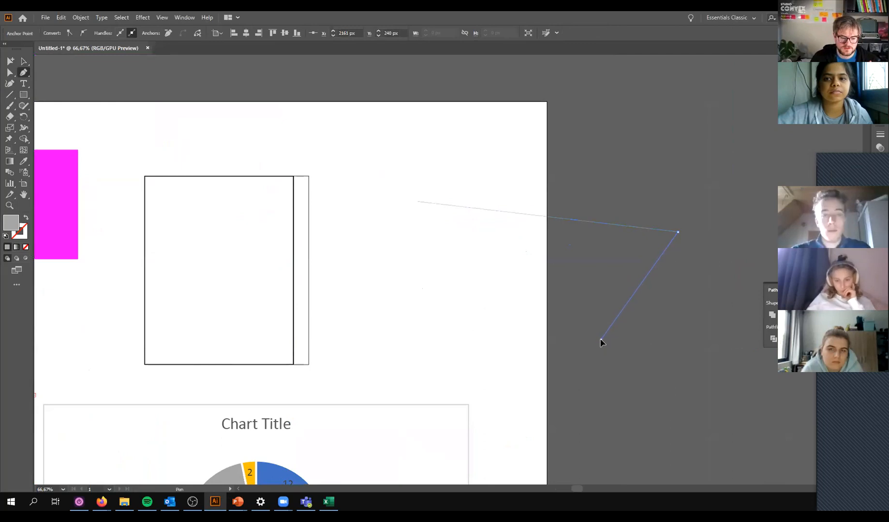
# Step: Shape the last segment of the open path beside the artboard into a smooth arc with the Pen tool
pyautogui.moveTo(601, 340); pyautogui.dragTo(522, 387)
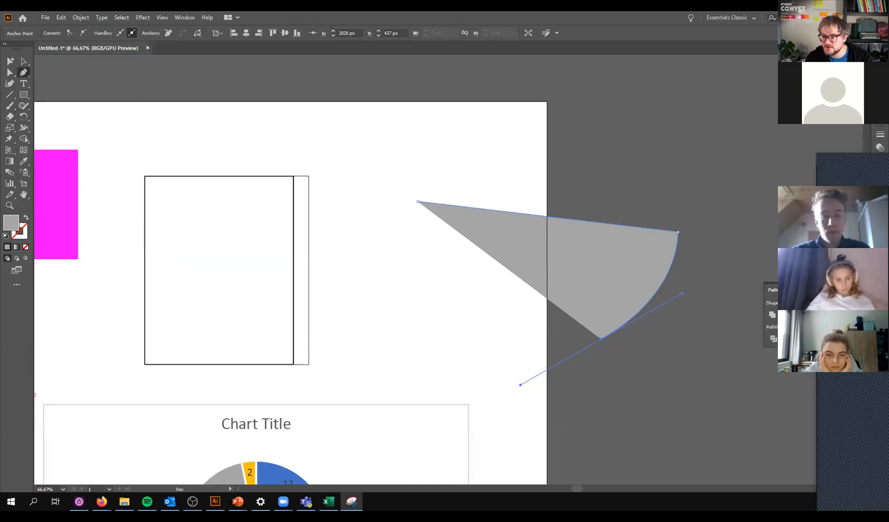
# Step: Paste the video-call screenshot over the artboard's right edge, covering most of the grey wedge, and deselect it
pyautogui.hotkey('ctrl', 'v')
pyautogui.moveTo(549, 279); pyautogui.dragTo(614, 249)
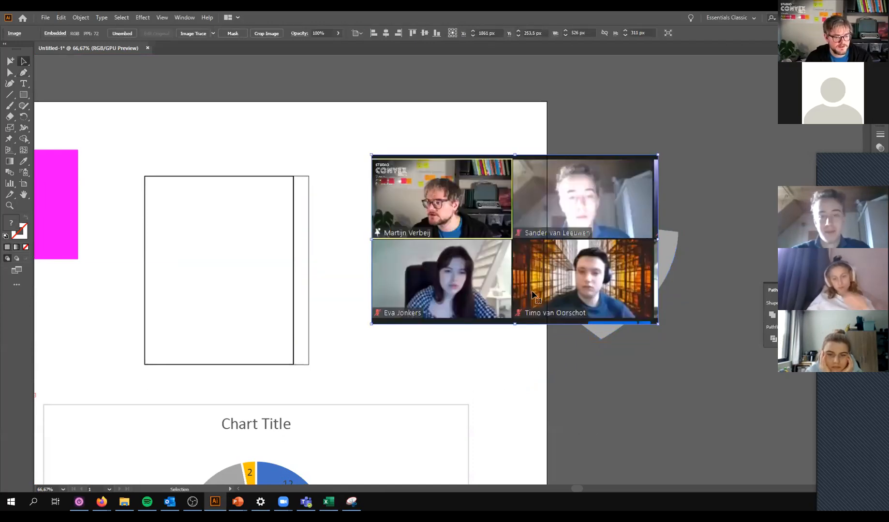
pyautogui.click(595, 357)
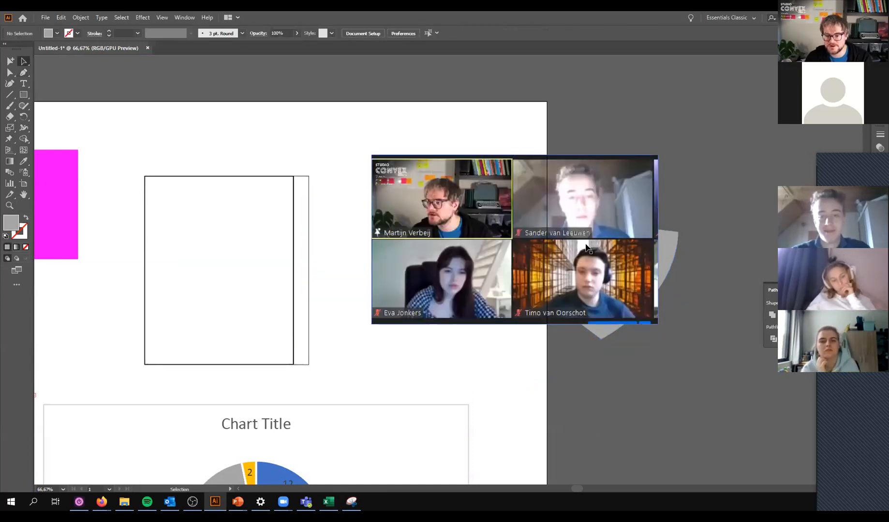
# Step: Start tracing the participant in the screenshot's upper-right tile with the Pen tool, from shoulder to neck, using the default white fill and black stroke
pyautogui.press('z')
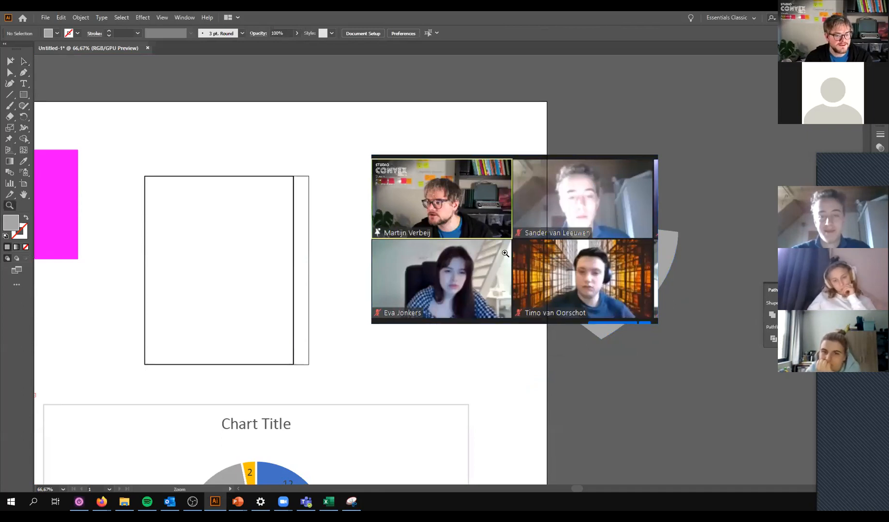
pyautogui.moveTo(561, 207); pyautogui.dragTo(520, 294)
pyautogui.press('p')
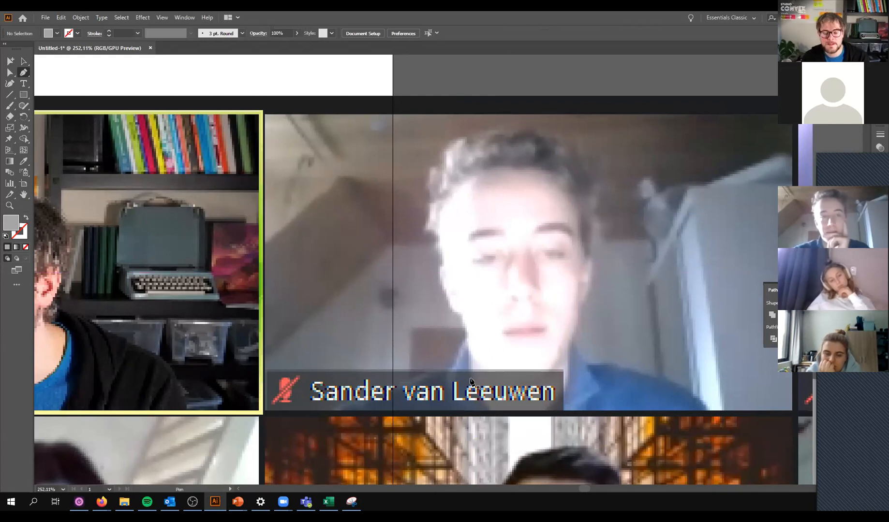
pyautogui.click(407, 382)
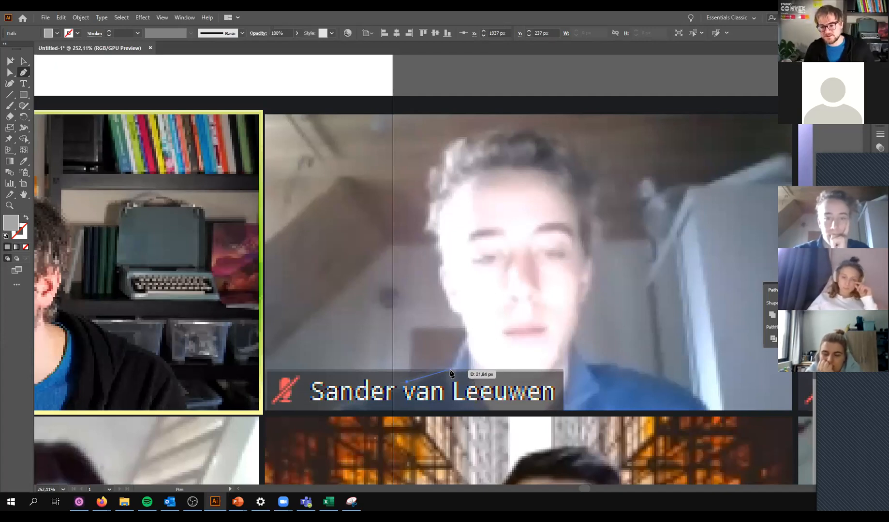
pyautogui.moveTo(450, 370); pyautogui.dragTo(479, 372)
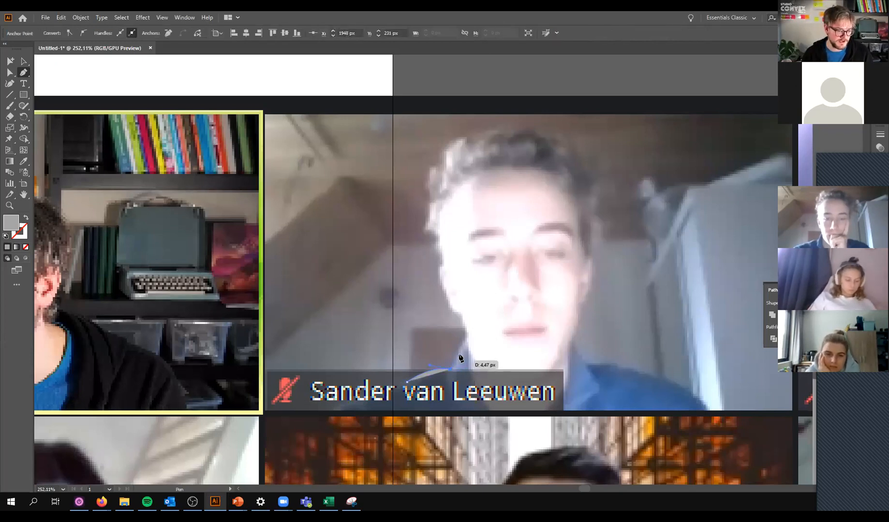
pyautogui.moveTo(467, 340); pyautogui.dragTo(474, 334)
pyautogui.click(467, 340)
pyautogui.press('d')
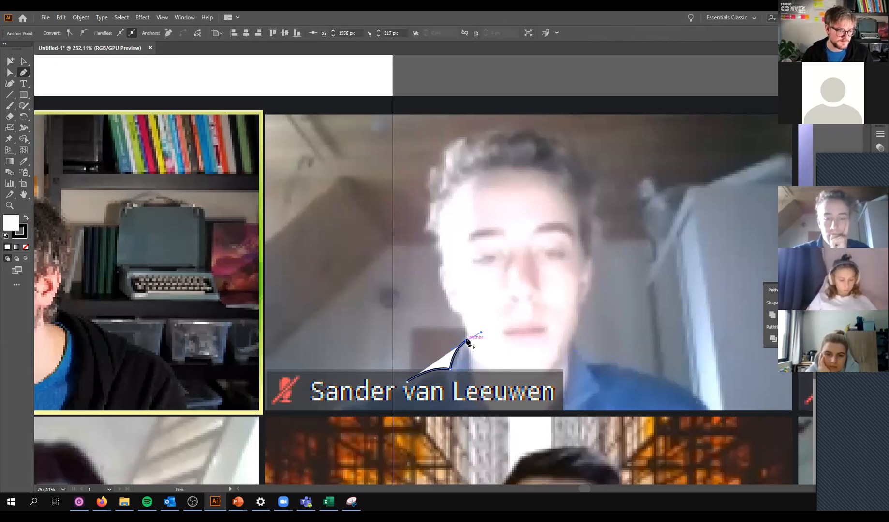
# Step: Continue the Pen outline up the jaw and ear side of the face to the edge of the hair
pyautogui.click(462, 314)
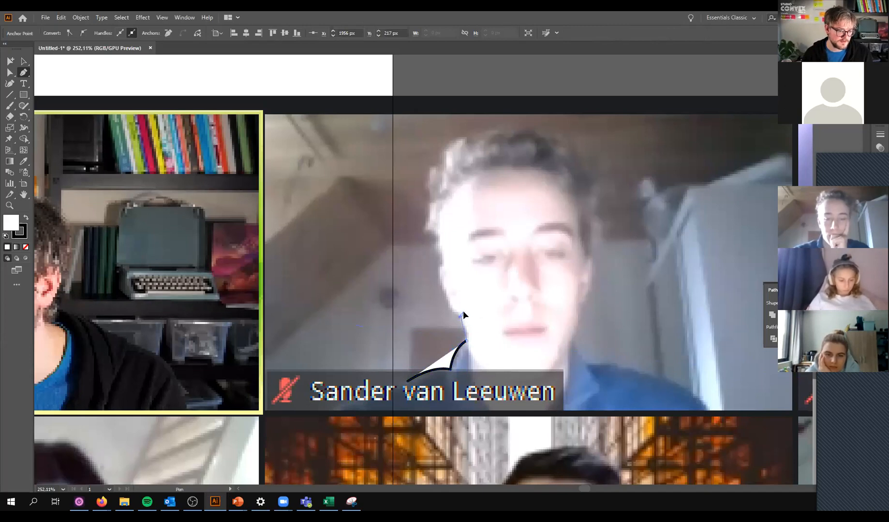
pyautogui.click(437, 270)
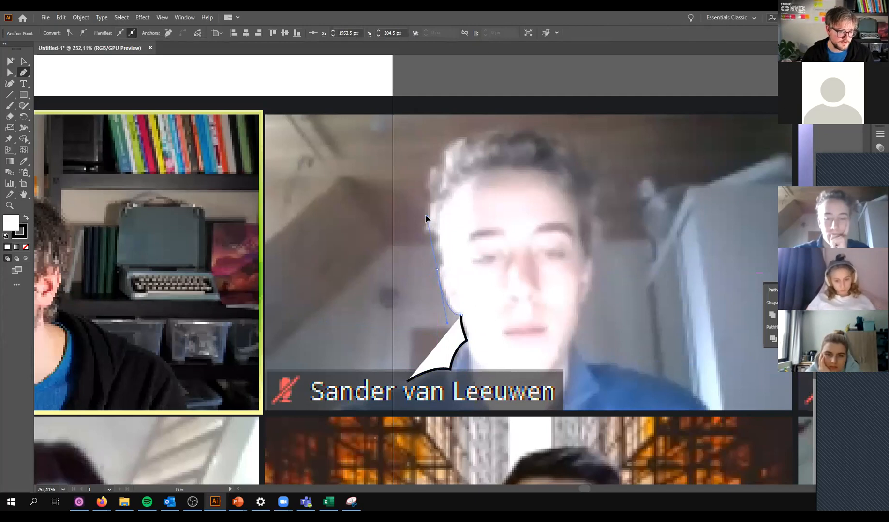
pyautogui.moveTo(425, 216); pyautogui.dragTo(426, 216)
pyautogui.click(438, 270)
pyautogui.click(440, 265)
pyautogui.moveTo(437, 235); pyautogui.dragTo(429, 222)
pyautogui.click(424, 232)
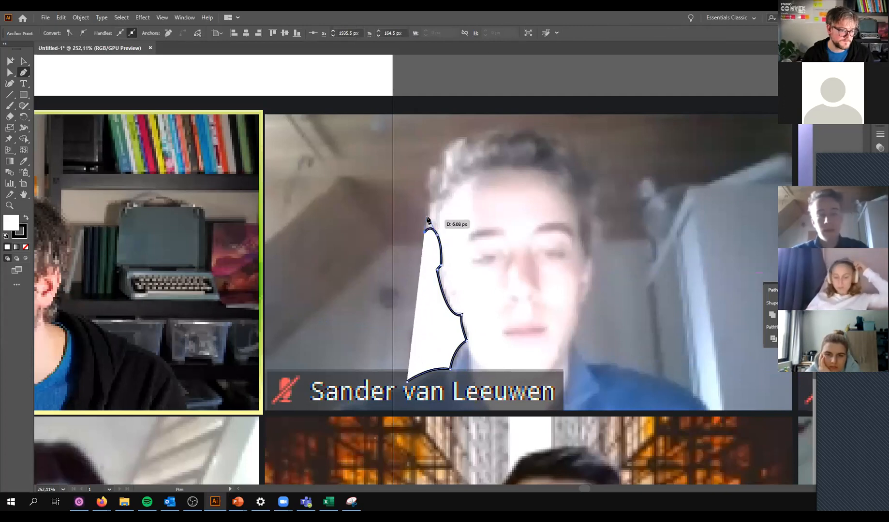
# Step: Trace the wavy hair contour over the crown and down to the opposite side of the head
pyautogui.moveTo(433, 202)
pyautogui.mouseDown()
pyautogui.moveTo(441, 197)
pyautogui.moveTo(426, 150)
pyautogui.moveTo(438, 154)
pyautogui.moveTo(446, 175)
pyautogui.mouseUp()
pyautogui.click(432, 201)
pyautogui.click(431, 169)
pyautogui.click(442, 168)
pyautogui.moveTo(454, 143); pyautogui.dragTo(594, 260)
# Step: Extend the outline down the far side of the face and neck, and along the sloping shoulder
pyautogui.moveTo(591, 284); pyautogui.dragTo(622, 366)
pyautogui.click(627, 369)
pyautogui.click(630, 368)
pyautogui.click(645, 374)
pyautogui.click(653, 377)
pyautogui.click(656, 379)
pyautogui.click(664, 383)
pyautogui.click(669, 386)
pyautogui.click(677, 391)
pyautogui.click(686, 396)
pyautogui.press('v')
pyautogui.press('p')
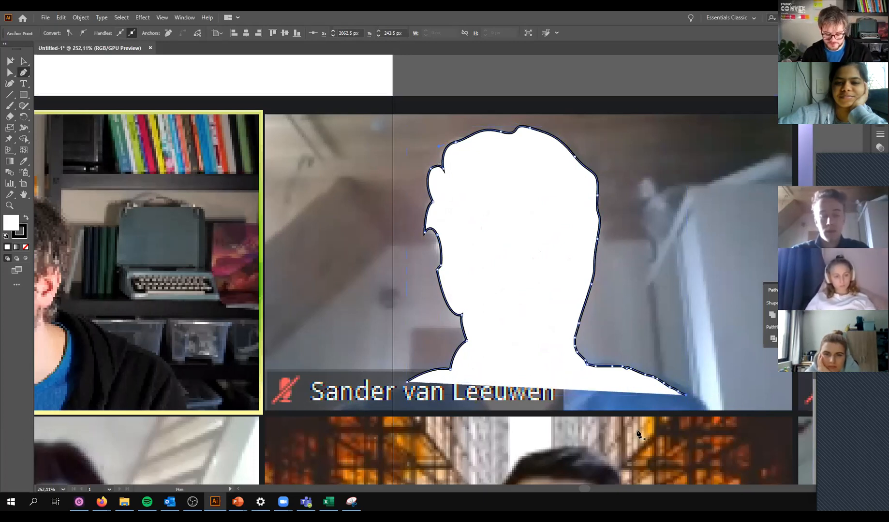
# Step: Close the silhouette path along the tile's lower edge and fill it with a bright green swatch
pyautogui.click(706, 411)
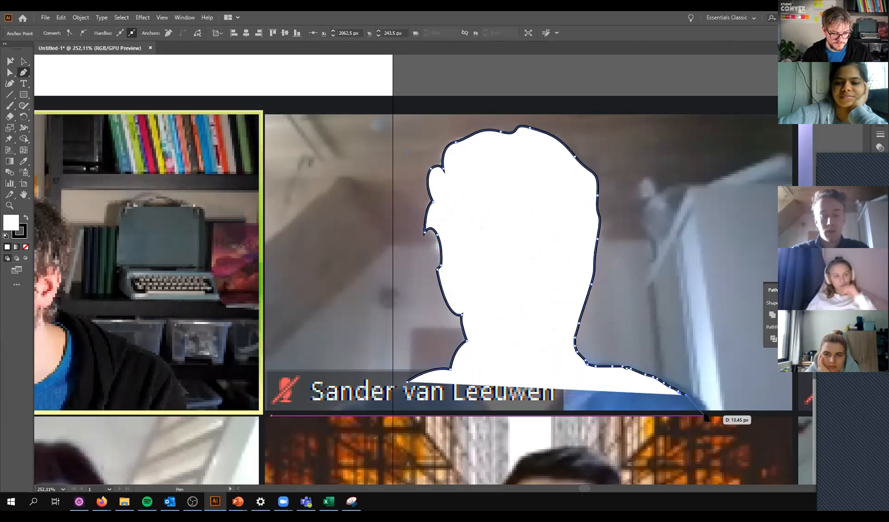
pyautogui.click(369, 413)
pyautogui.click(411, 387)
pyautogui.press('v')
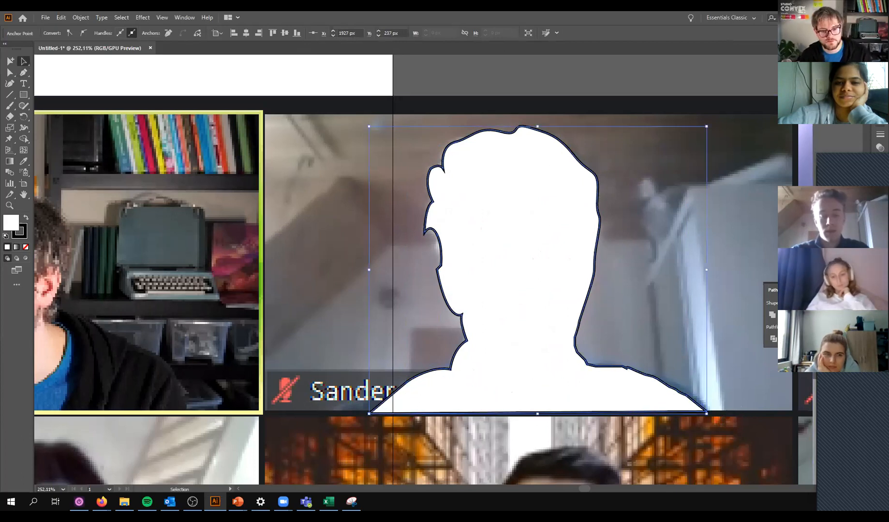
pyautogui.click(880, 88)
pyautogui.click(778, 148)
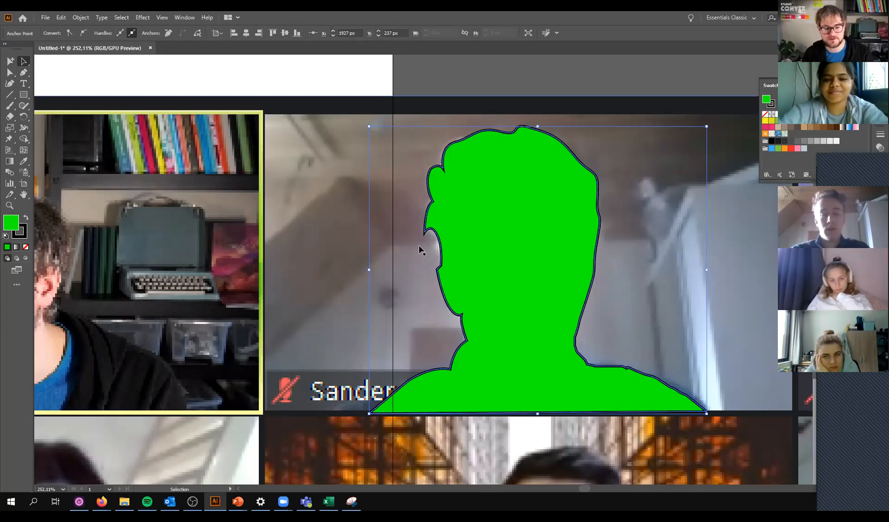
# Step: Select the green silhouette together with the pasted screenshot and make a clipping mask from them
pyautogui.click(516, 205)
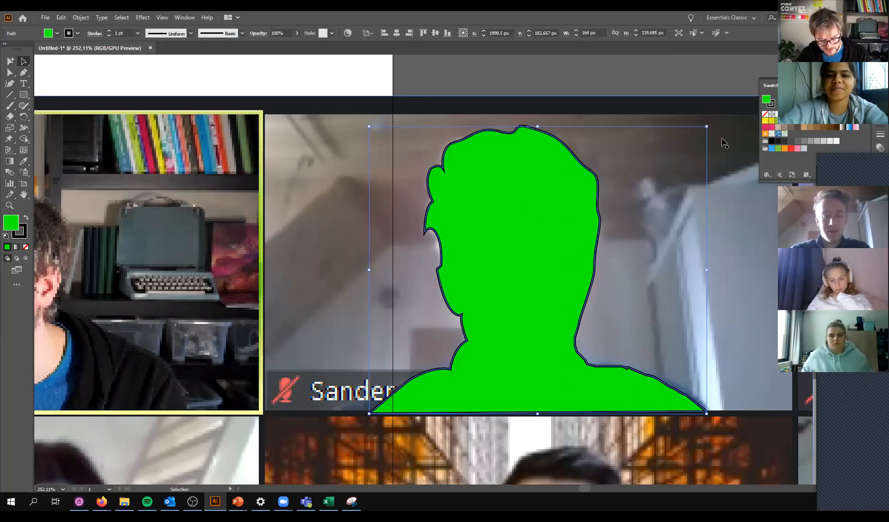
pyautogui.keyDown('shift'); pyautogui.click(732, 160); pyautogui.keyUp('shift')
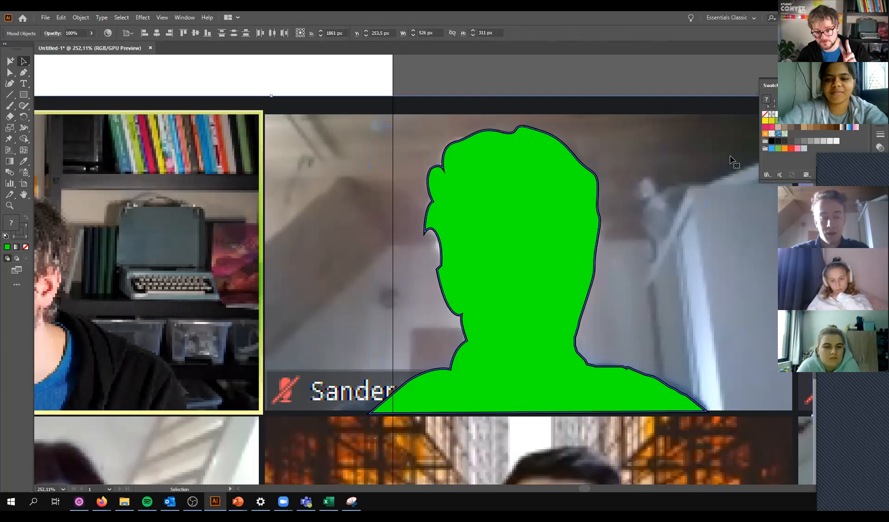
pyautogui.rightClick(575, 181)
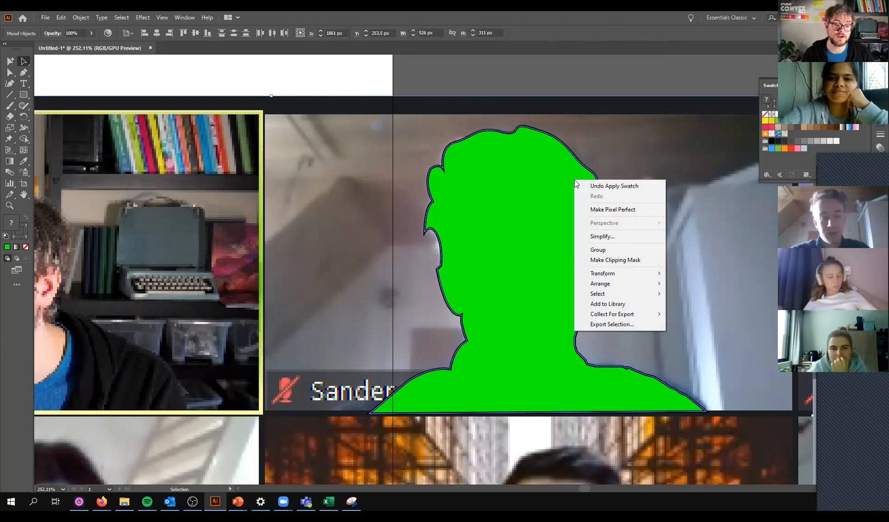
pyautogui.click(629, 260)
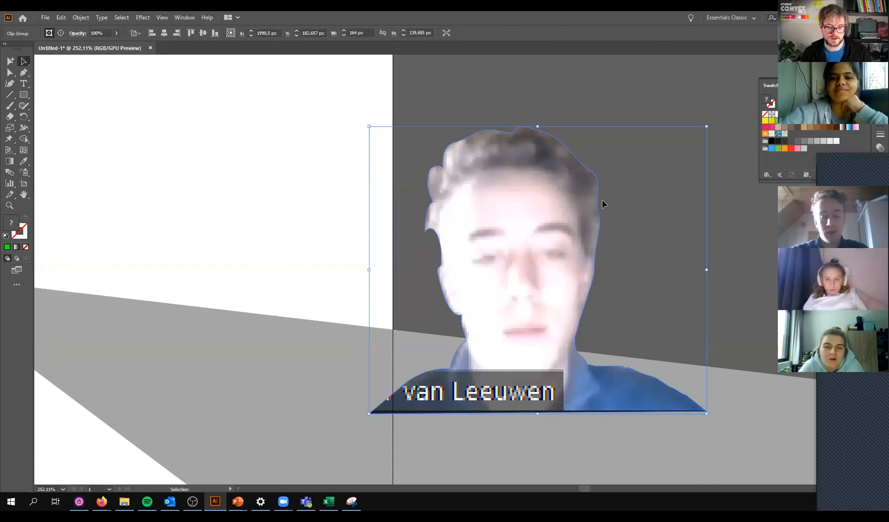
# Step: Adjust the clipping path's anchor at the upper-right edge of the hair with Direct Selection, and reselect the whole clip group
pyautogui.click(627, 103)
pyautogui.press('q')
pyautogui.press('a')
pyautogui.click(585, 169)
pyautogui.moveTo(574, 159)
pyautogui.mouseDown()
pyautogui.moveTo(601, 139)
pyautogui.moveTo(578, 161)
pyautogui.mouseUp()
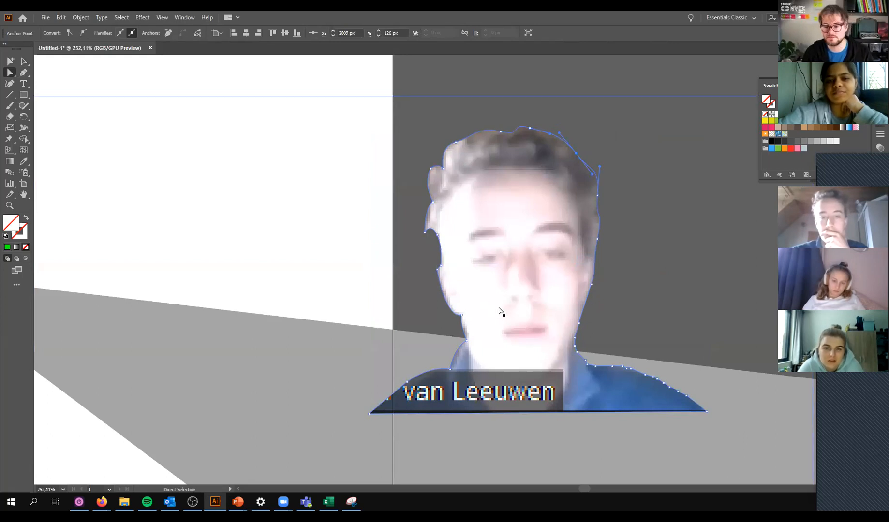
pyautogui.press('v')
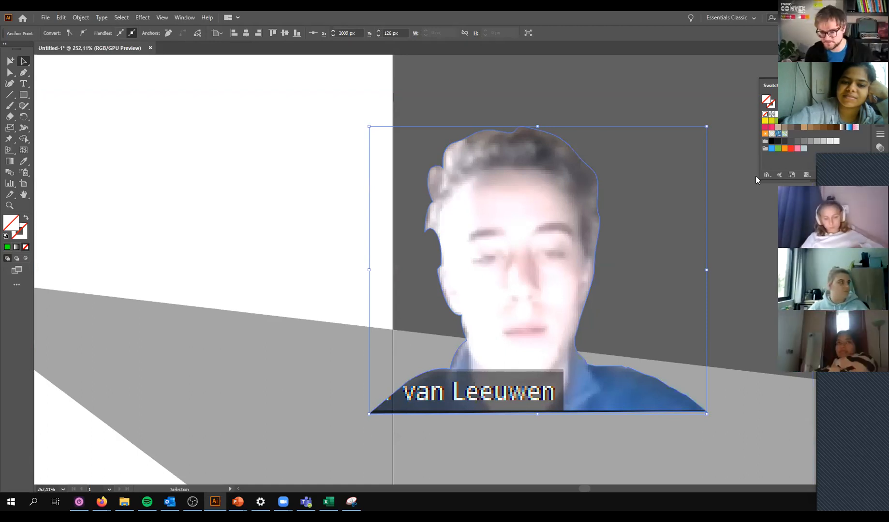
# Step: Move the clipped portrait cut-out onto the white artboard, just above the tip of the large grey pie slice
pyautogui.click(731, 234)
pyautogui.press('z')
pyautogui.keyDown('alt'); pyautogui.click(577, 264); pyautogui.keyUp('alt')
pyautogui.keyDown('alt'); pyautogui.click(577, 264); pyautogui.keyUp('alt')
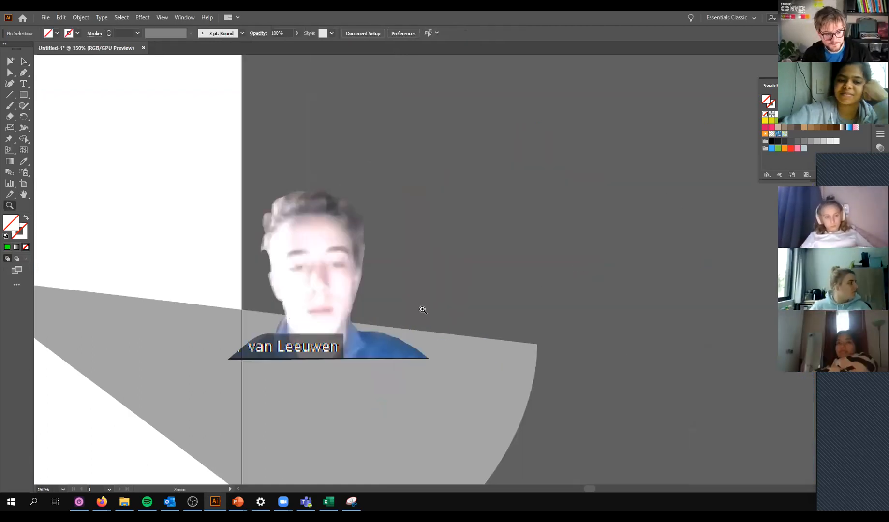
pyautogui.keyDown('alt'); pyautogui.click(330, 311); pyautogui.keyUp('alt')
pyautogui.keyDown('alt'); pyautogui.click(332, 311); pyautogui.keyUp('alt')
pyautogui.moveTo(352, 283); pyautogui.dragTo(502, 249)
pyautogui.press('v')
pyautogui.click(677, 214)
pyautogui.moveTo(675, 204); pyautogui.dragTo(560, 162)
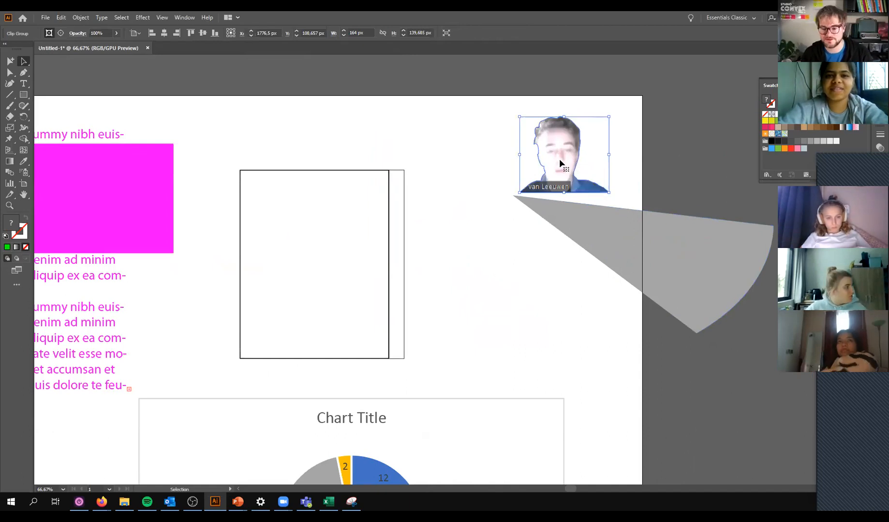
pyautogui.moveTo(559, 161); pyautogui.dragTo(530, 150)
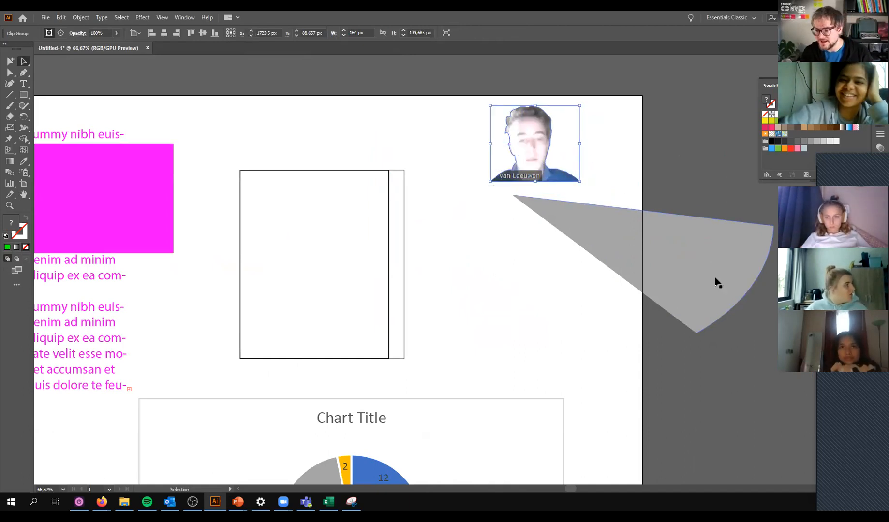
# Step: Delete the clipped portrait cut-out from the artboard
pyautogui.moveTo(457, 311); pyautogui.dragTo(648, 260)
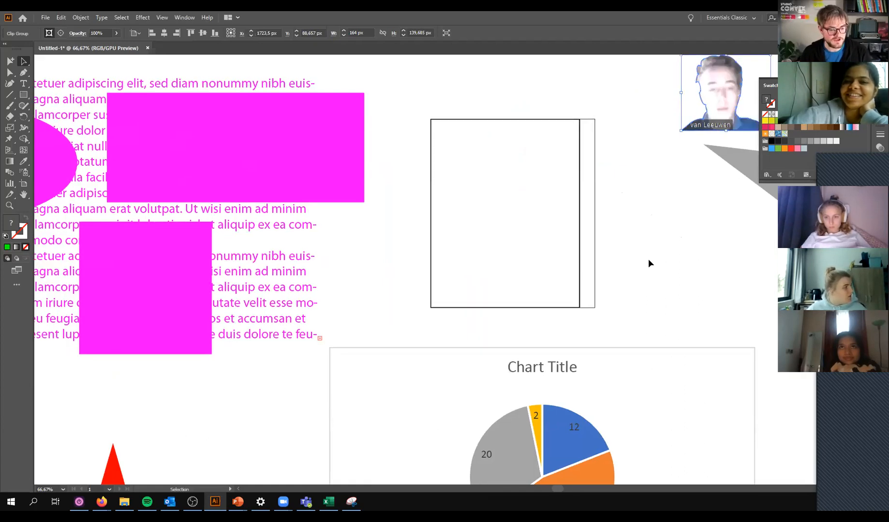
pyautogui.press('Delete')
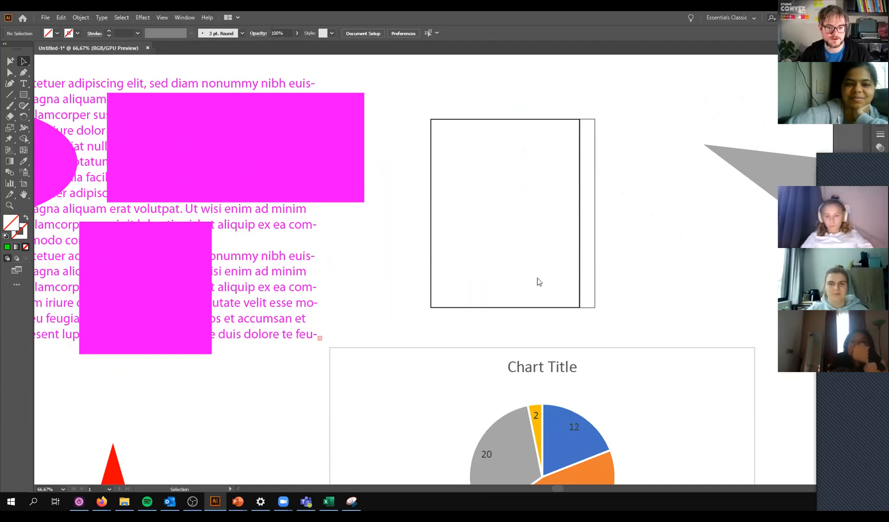
# Step: Switch to the running PowerPoint slide show and advance to the "Image + header + text + shape" slide
pyautogui.hotkey('alt', 'Tab')
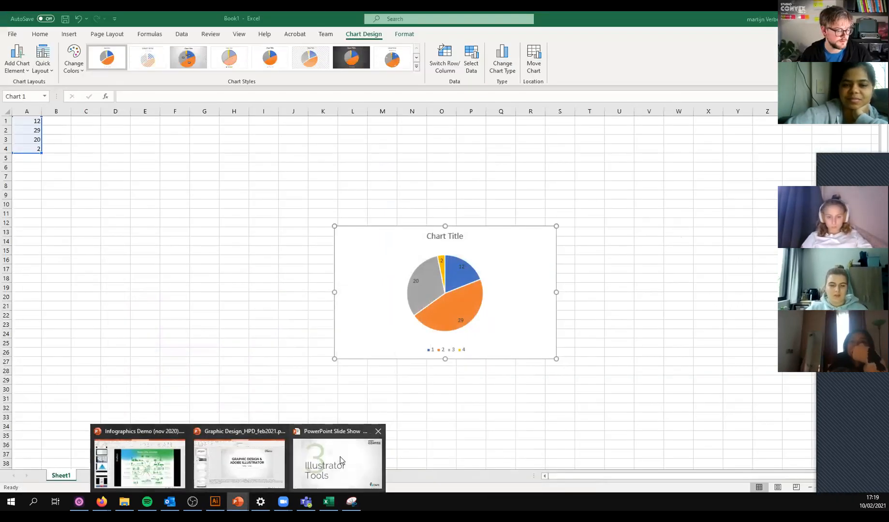
pyautogui.click(339, 457)
pyautogui.click(639, 253)
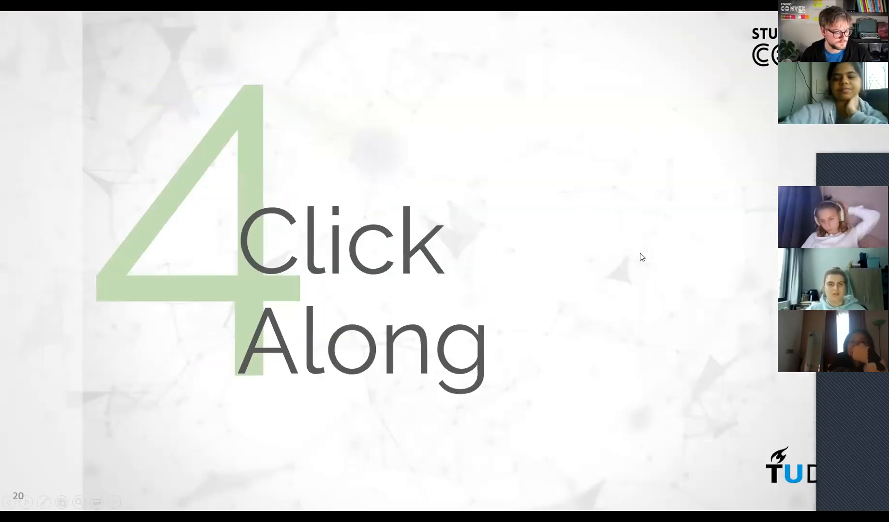
pyautogui.click(639, 257)
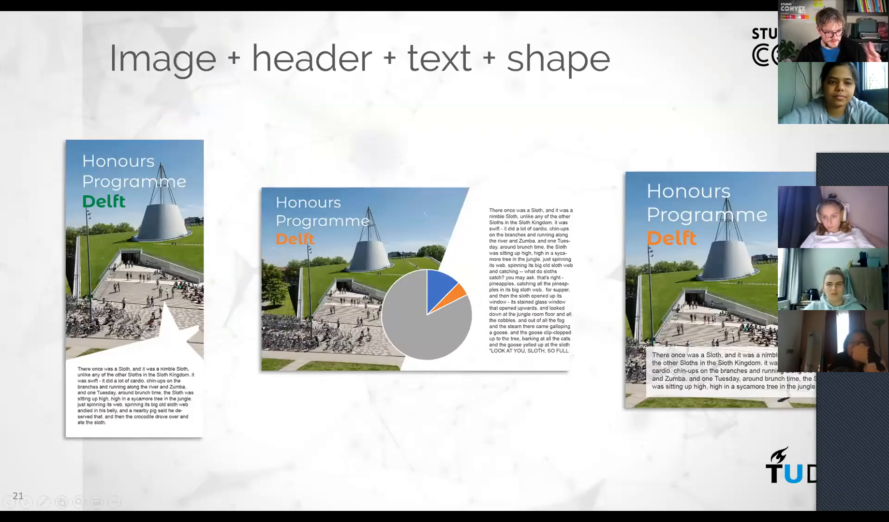